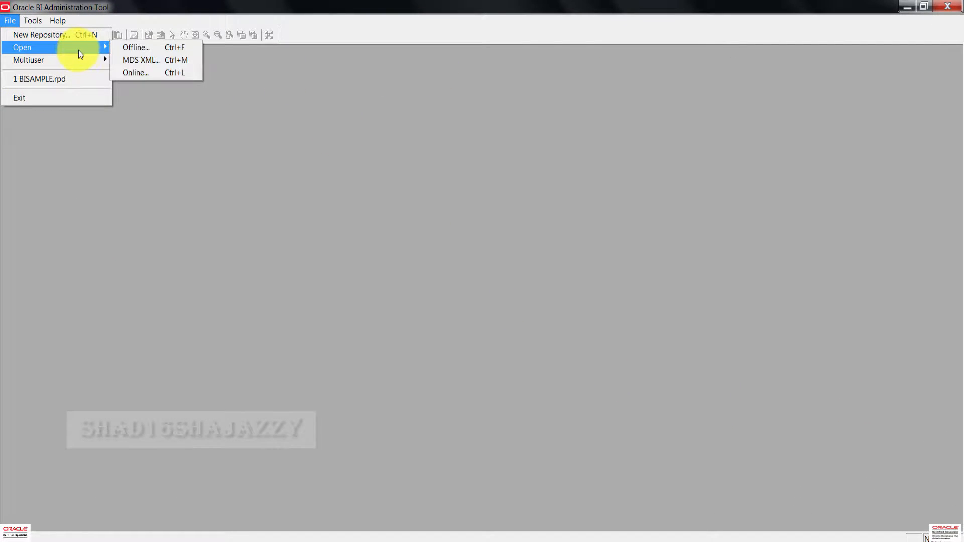
Load the BISAMPLE.rpd repository offline and confirm its repository password.
click(138, 52)
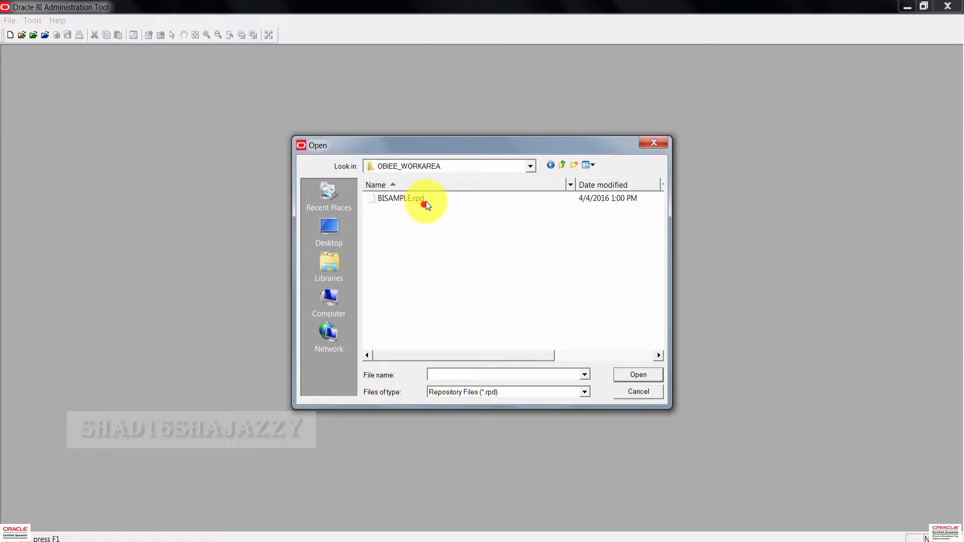
click(399, 198)
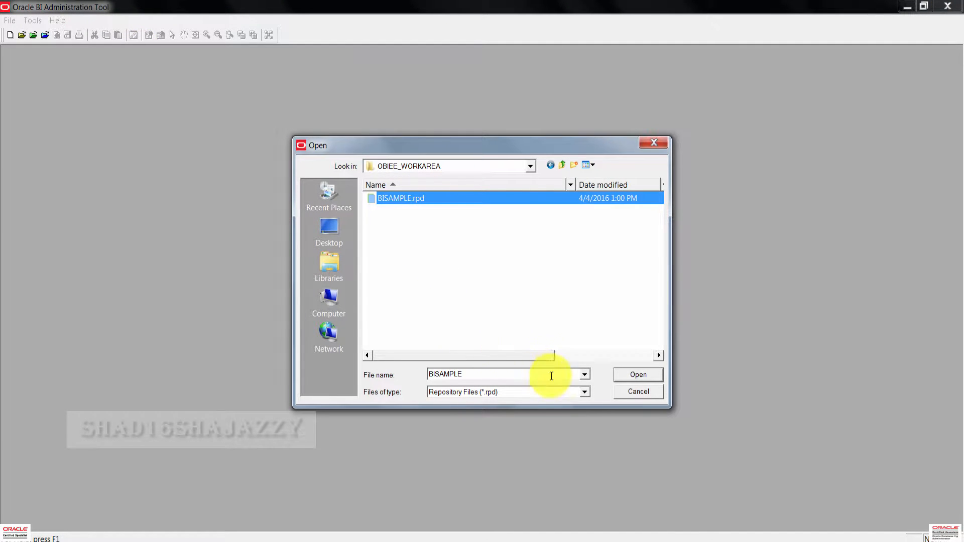
click(637, 374)
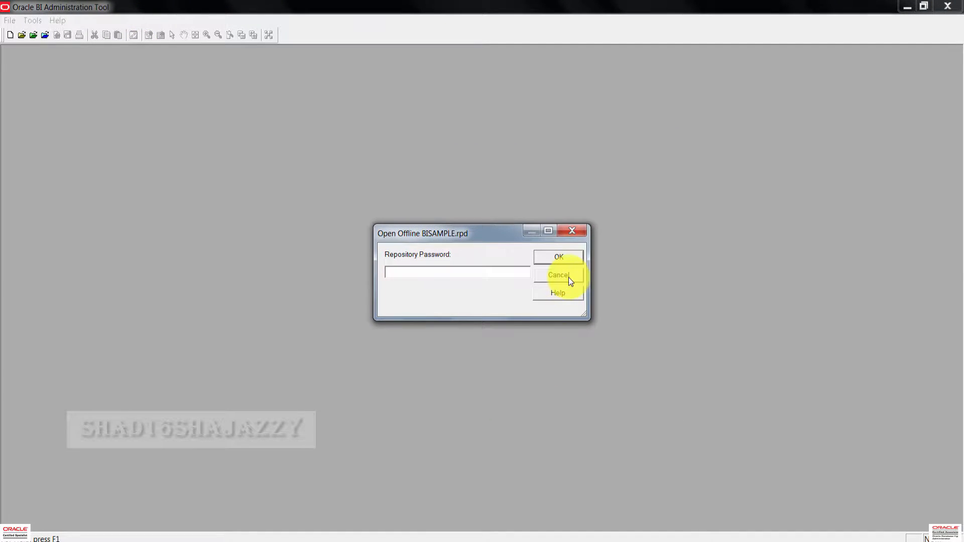
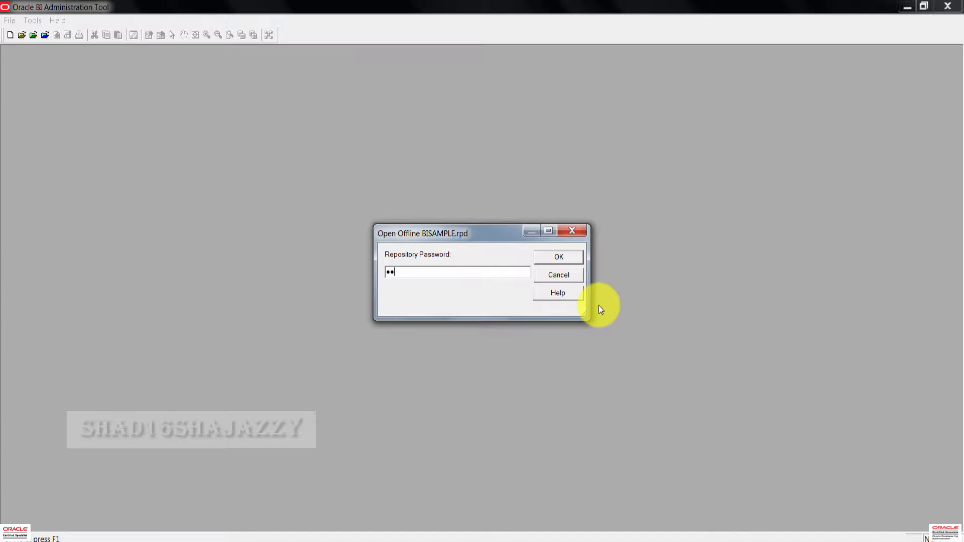
key(Return)
click(503, 223)
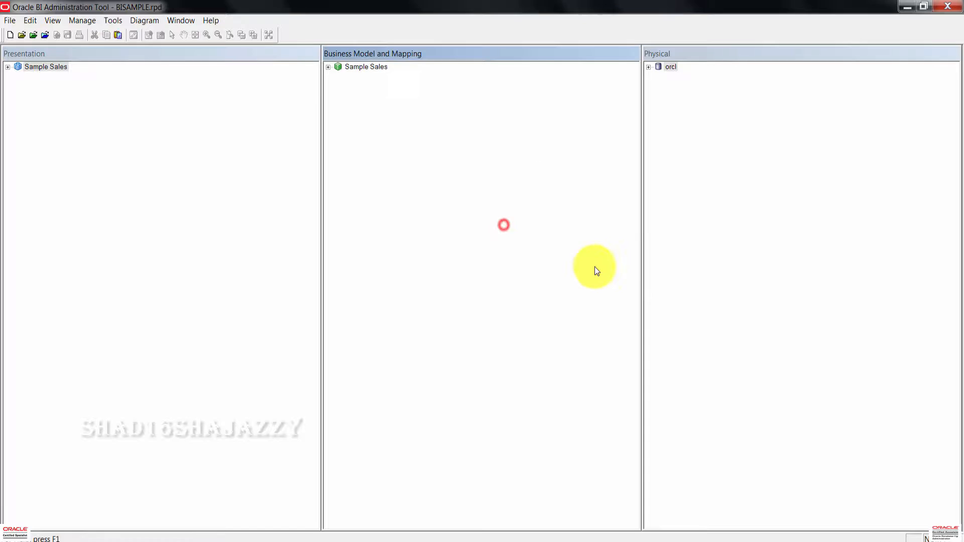
click(702, 246)
click(242, 203)
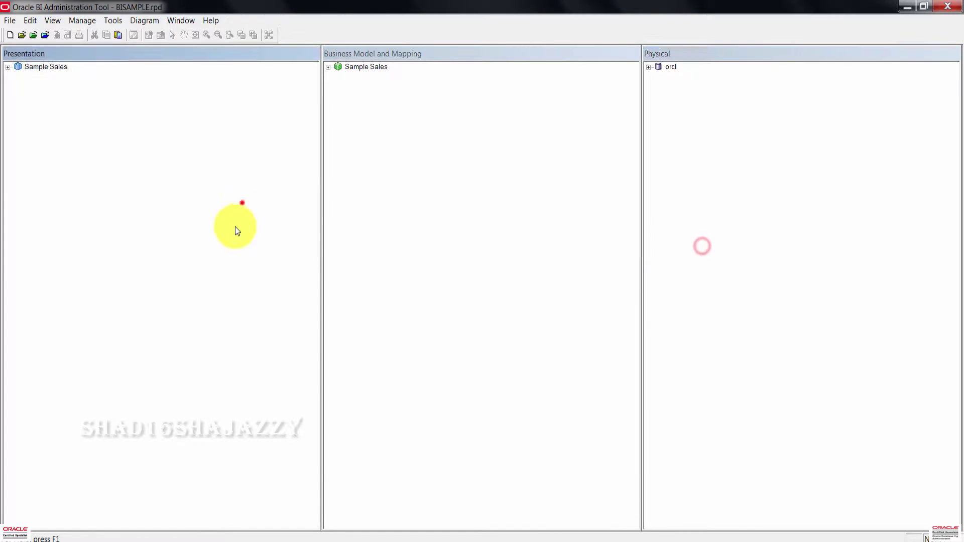
Expand Sample Sales > D1 Time > Sources to reveal and select LTS1 Time.
click(328, 68)
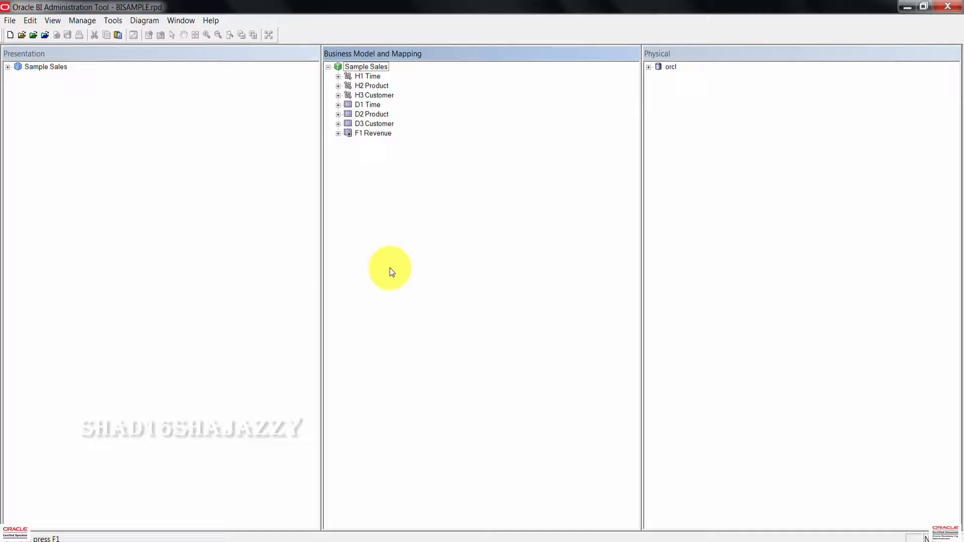
click(337, 106)
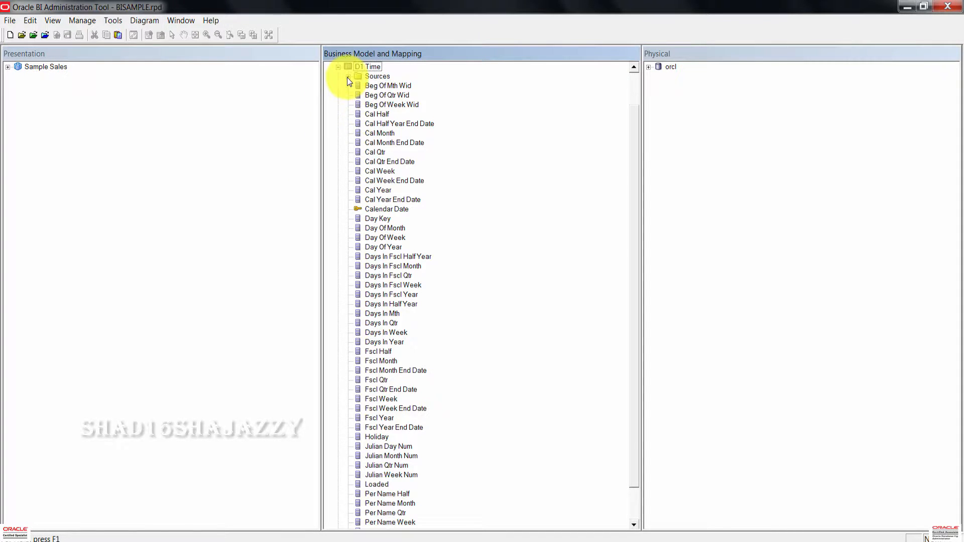
click(372, 77)
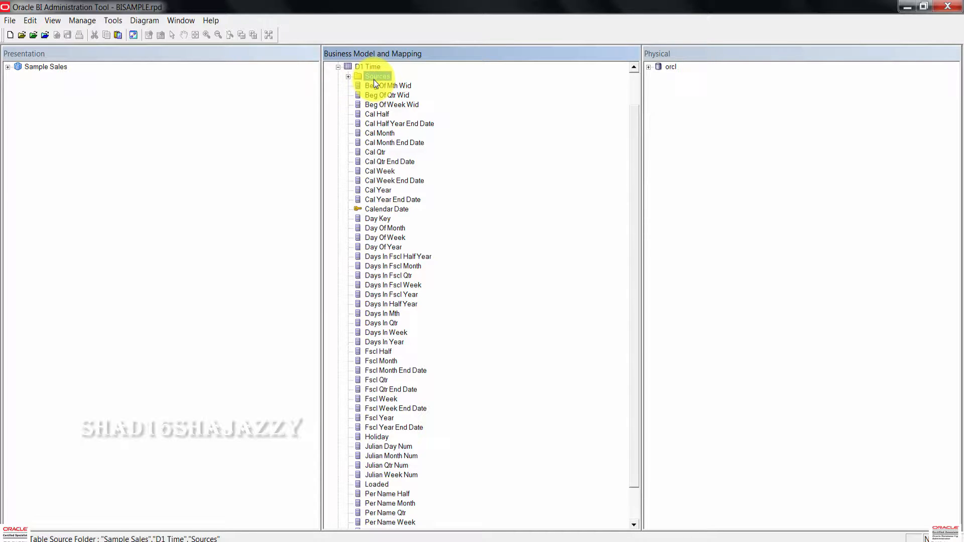
click(357, 76)
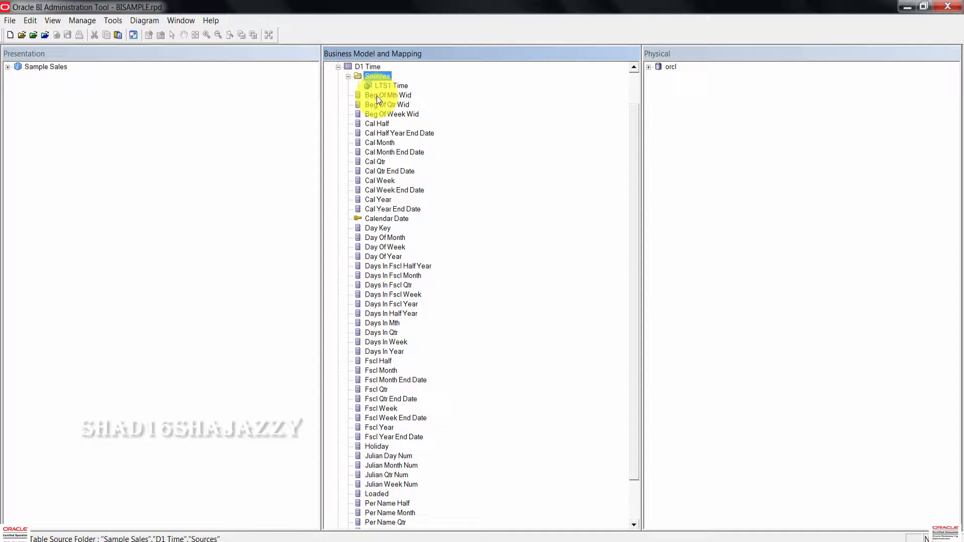
click(391, 86)
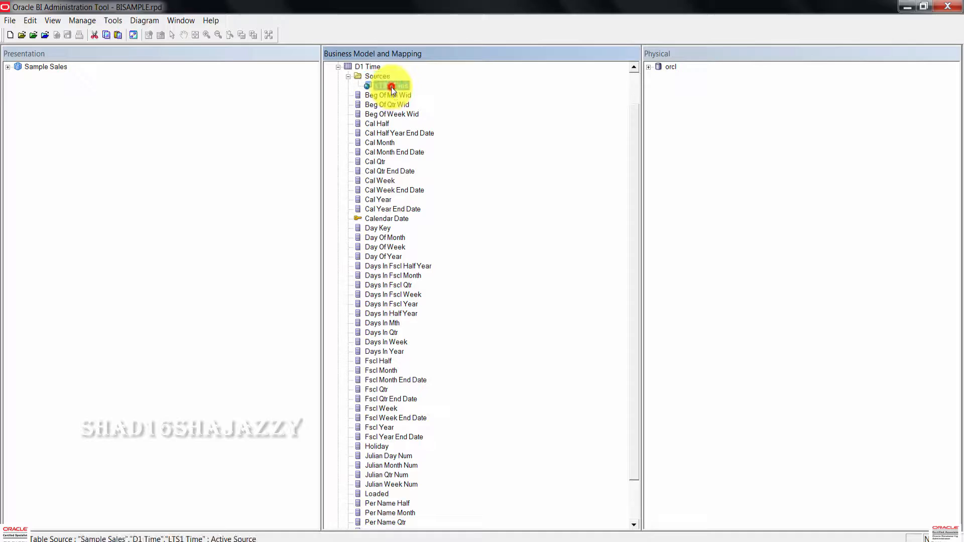
In LTS1 Time's properties, group the aggregation content by Logical Level.
double_click(391, 87)
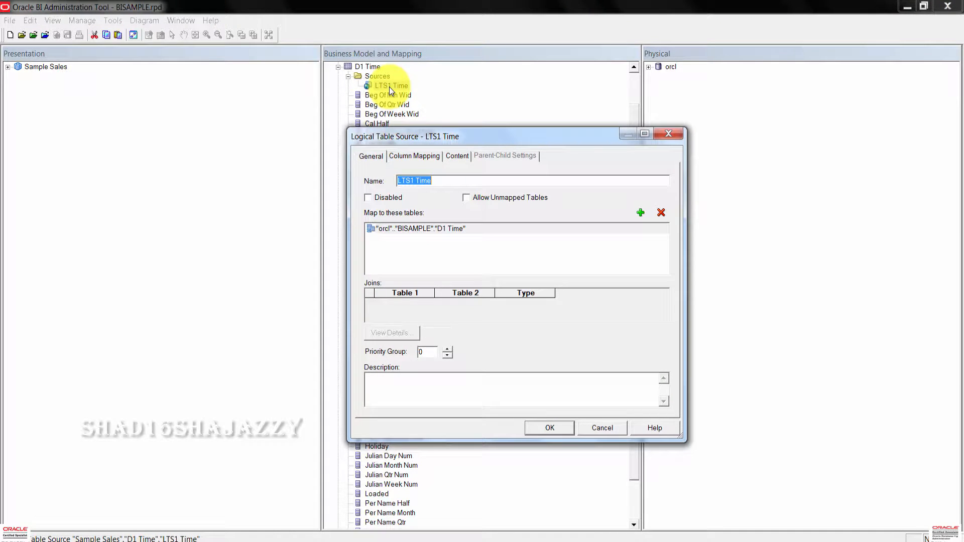
click(462, 158)
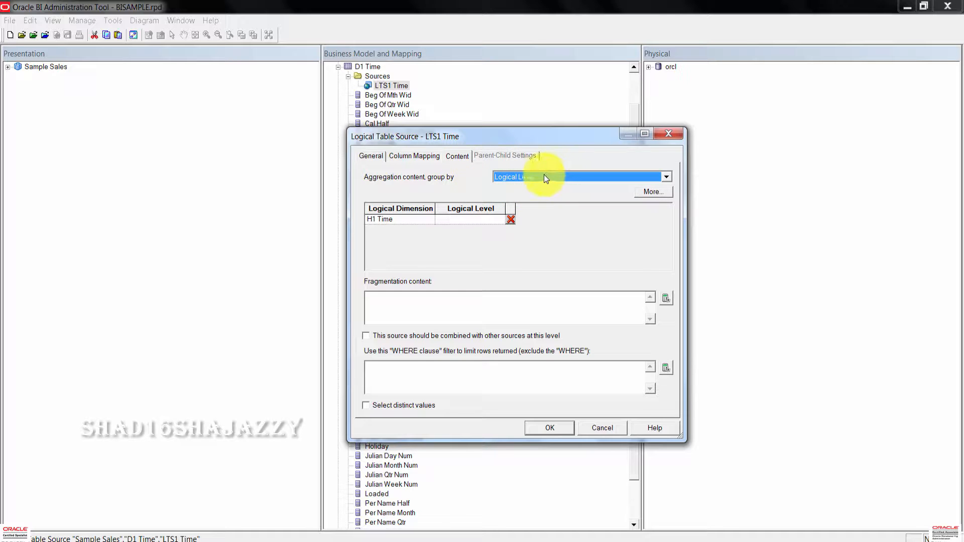
click(513, 176)
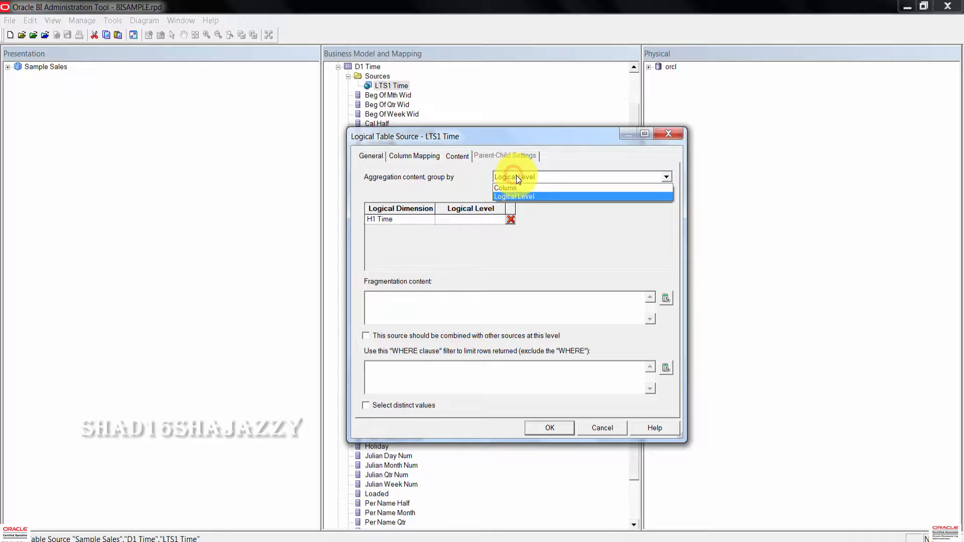
click(527, 197)
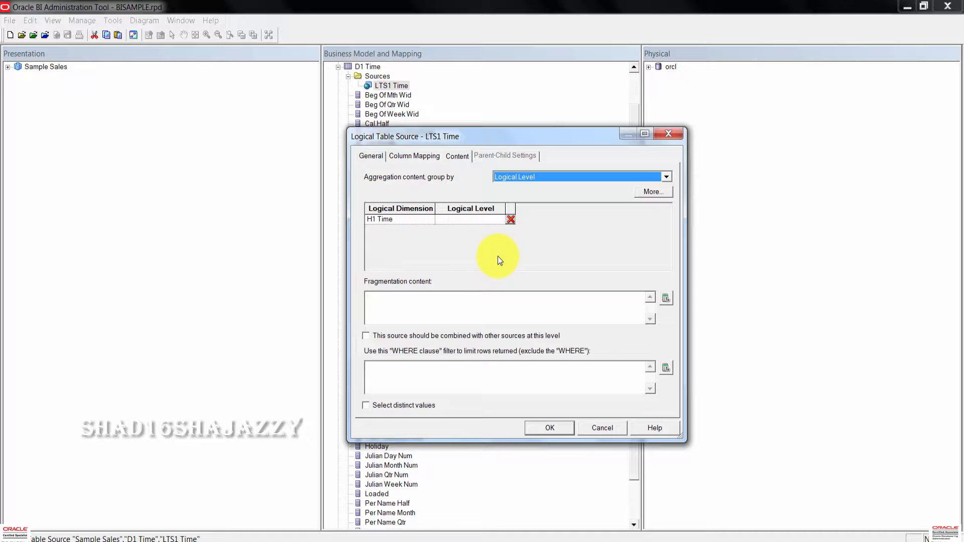
Set H1 Time's logical level to Time Detail and save the source settings.
click(411, 220)
click(470, 219)
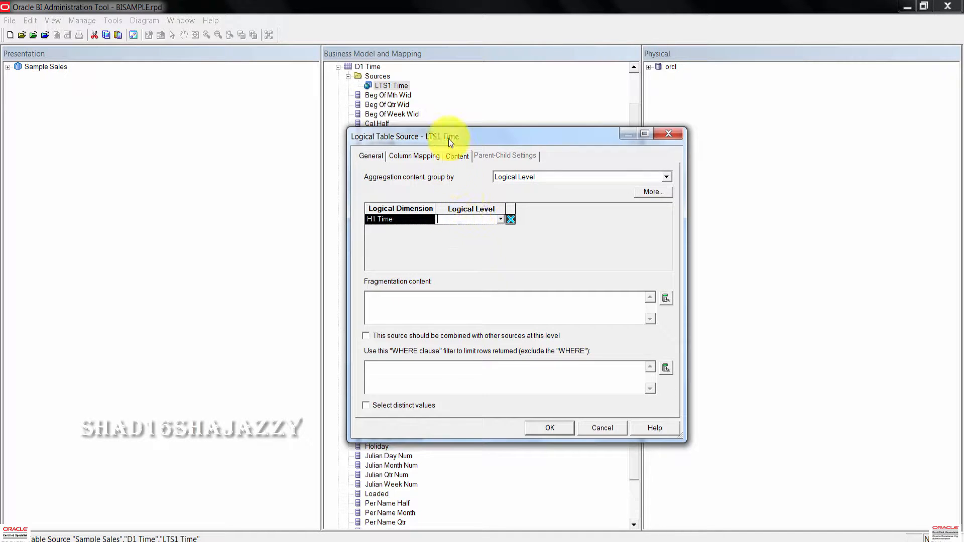
drag(449, 137, 583, 141)
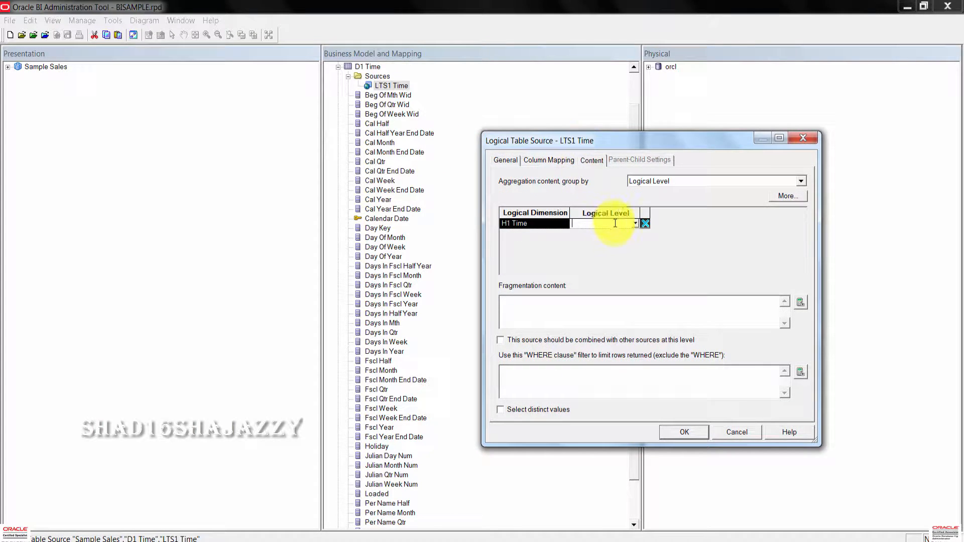
click(635, 225)
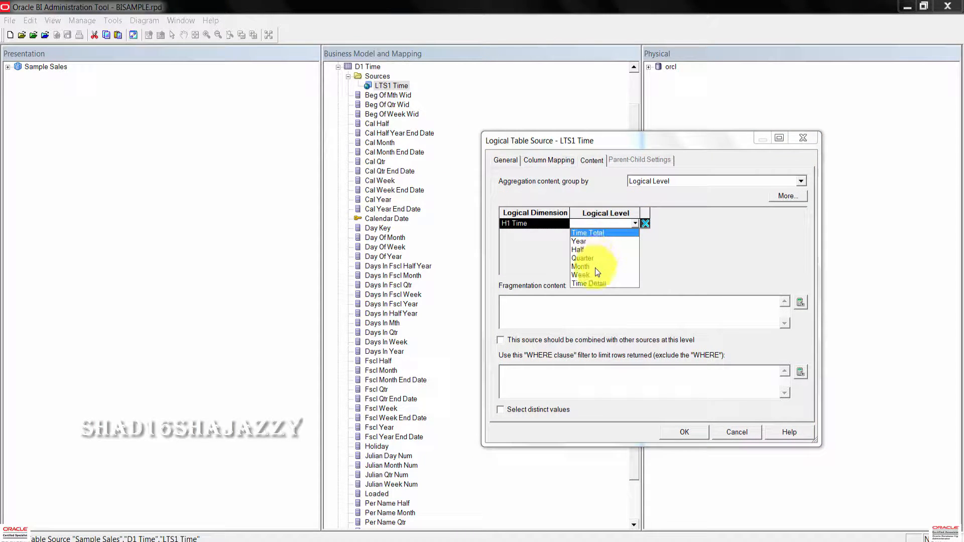
click(596, 285)
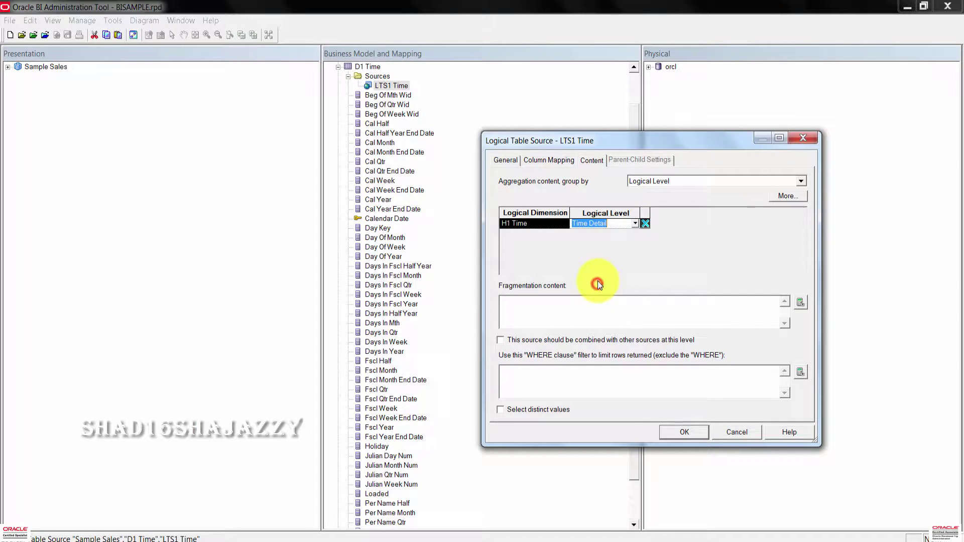
click(617, 225)
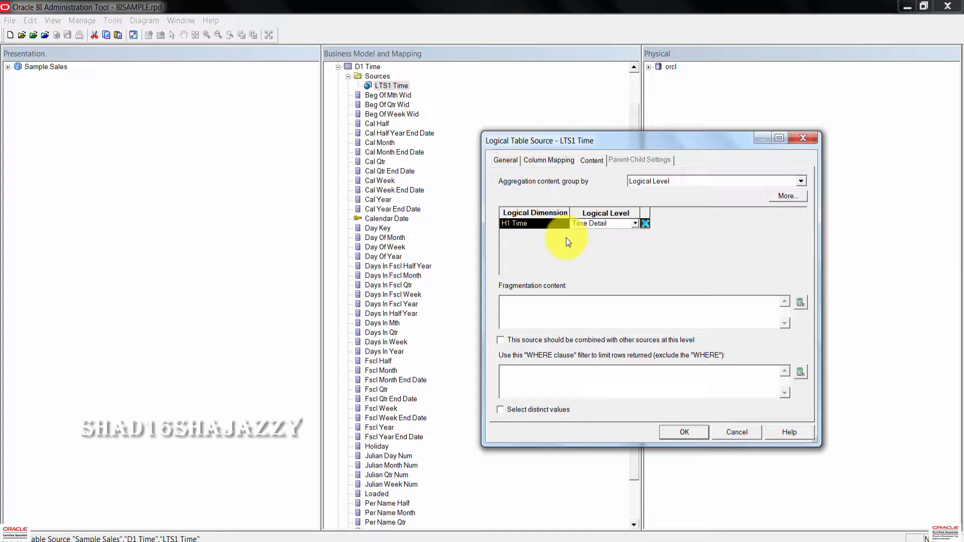
click(698, 432)
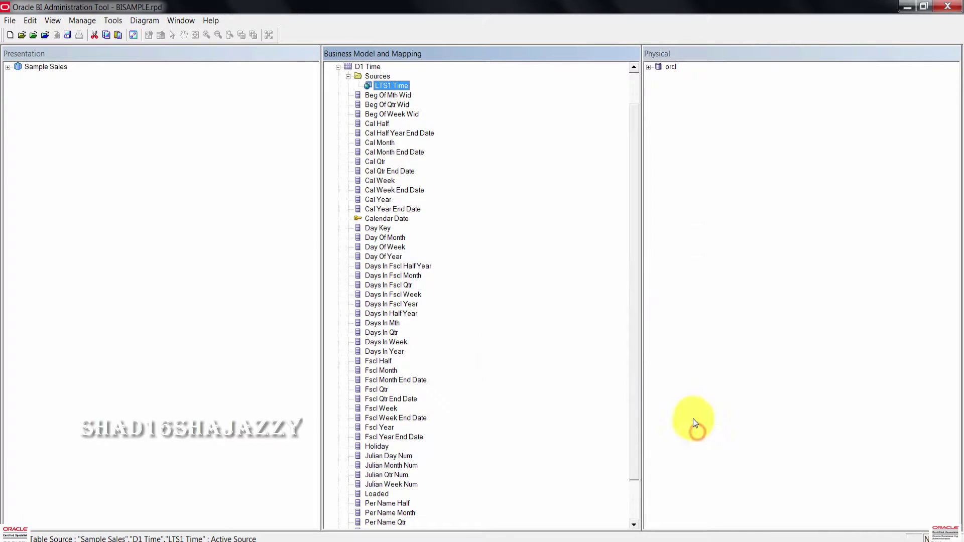
Reopen LTS1 Time to verify the Time Detail level, then collapse the Sources folder.
double_click(392, 87)
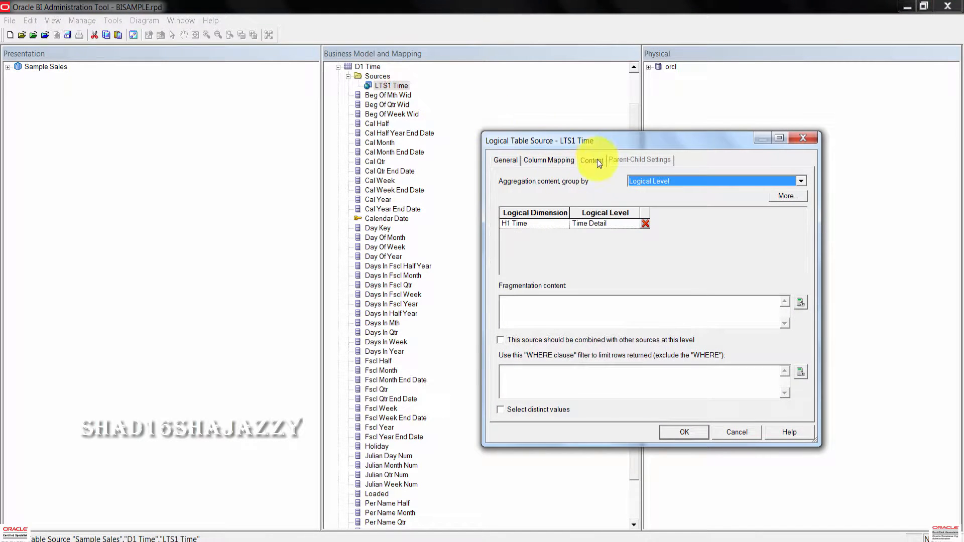
click(692, 431)
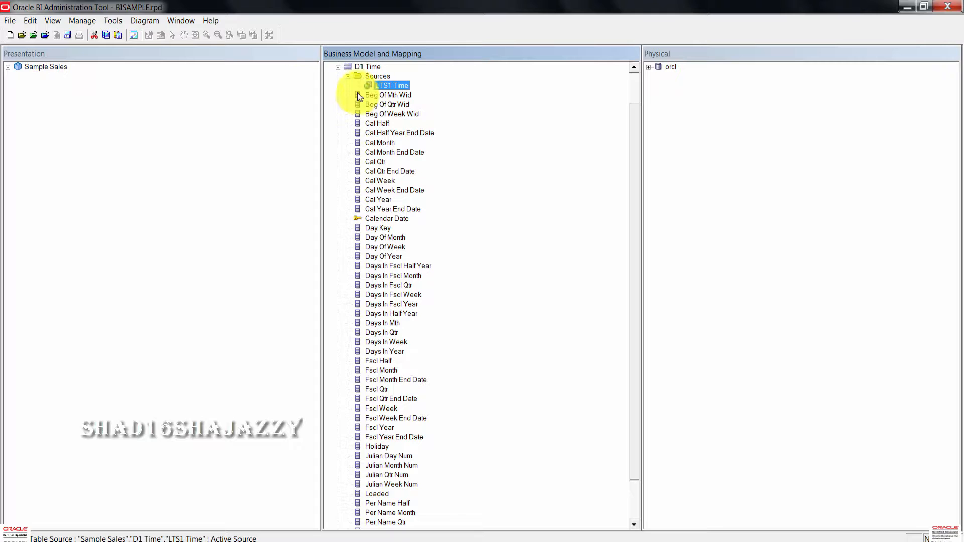
click(348, 77)
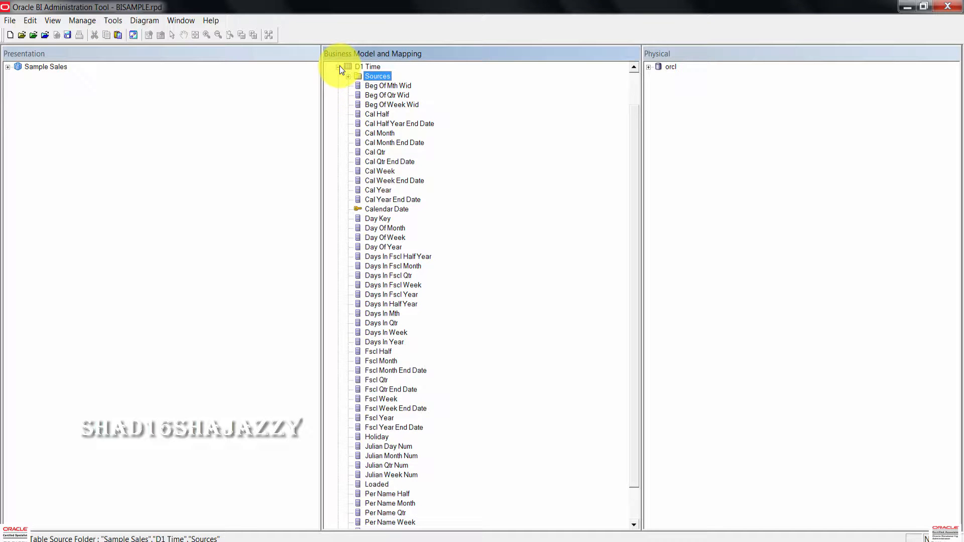
Expand D2 Product > Sources and bring up LTS1 Product's properties.
click(339, 67)
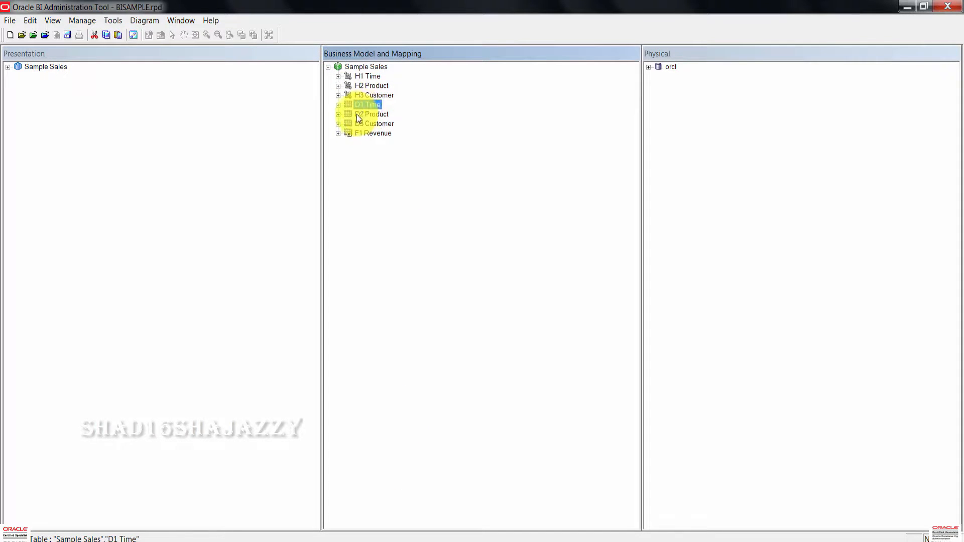
click(339, 114)
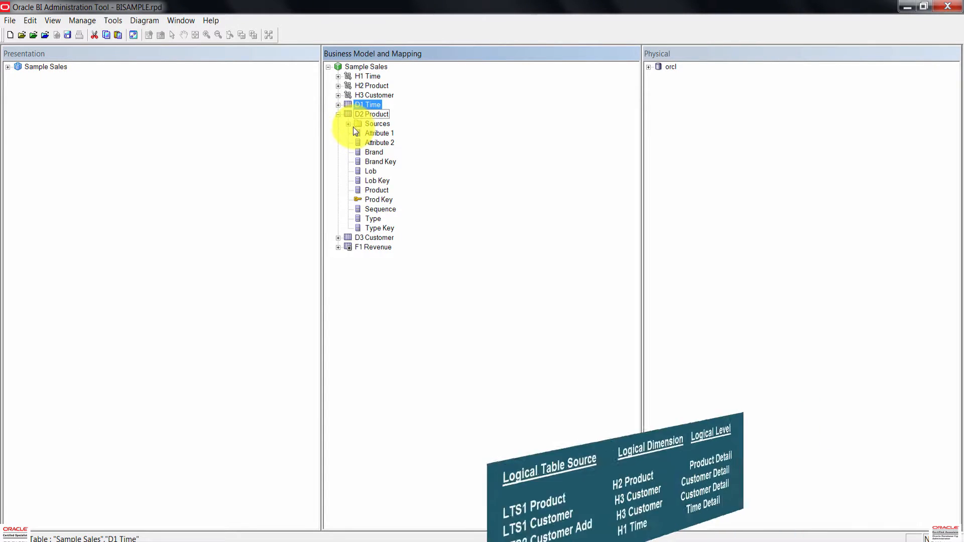
click(350, 125)
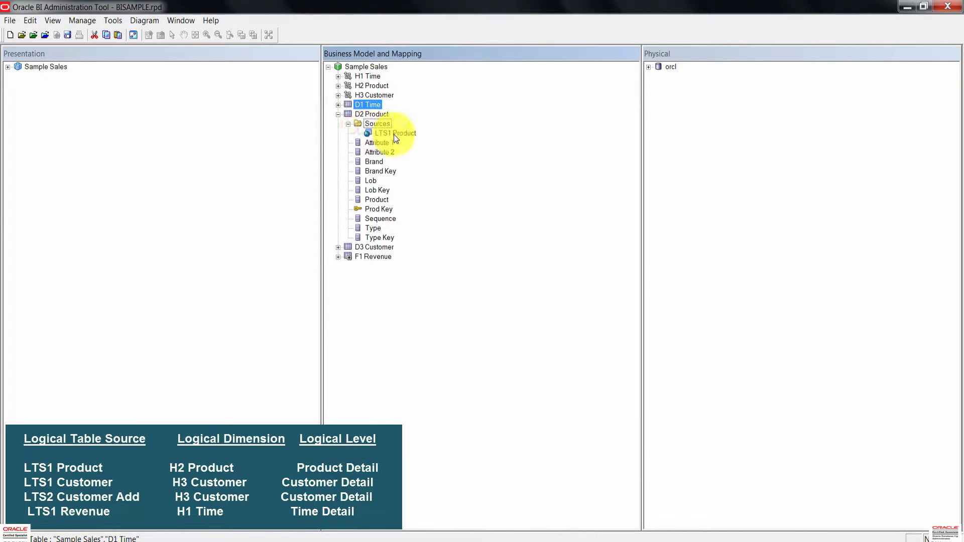
double_click(394, 134)
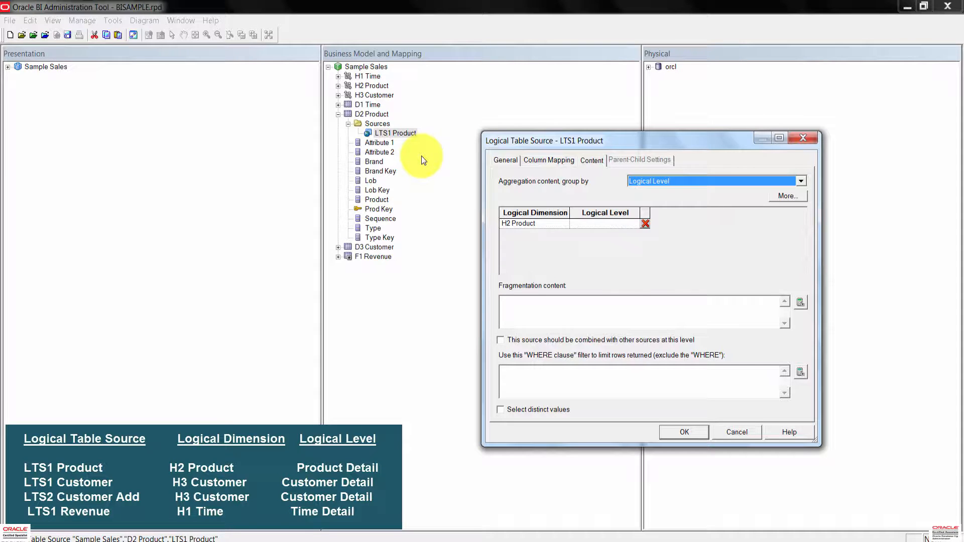
Set H2 Product's logical level to Product Detail and confirm.
click(597, 222)
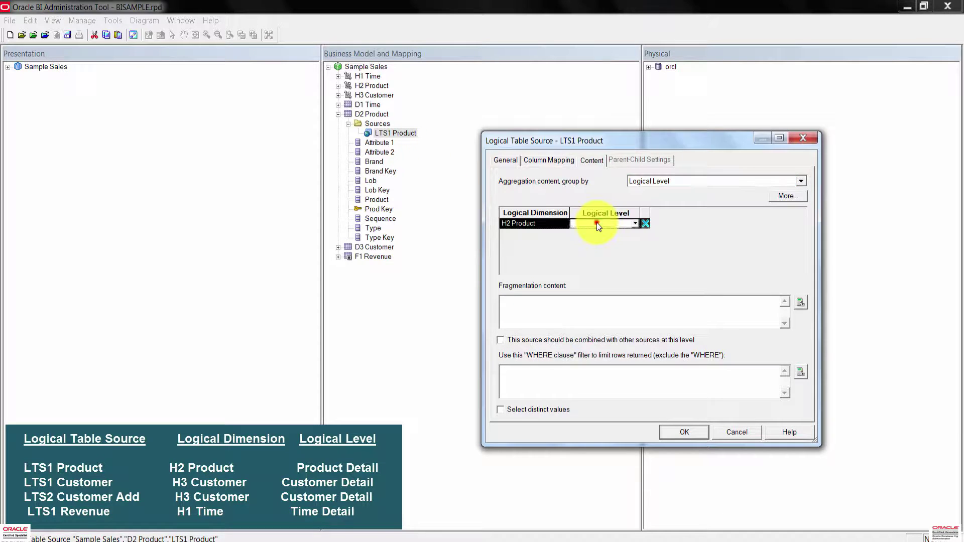
click(635, 226)
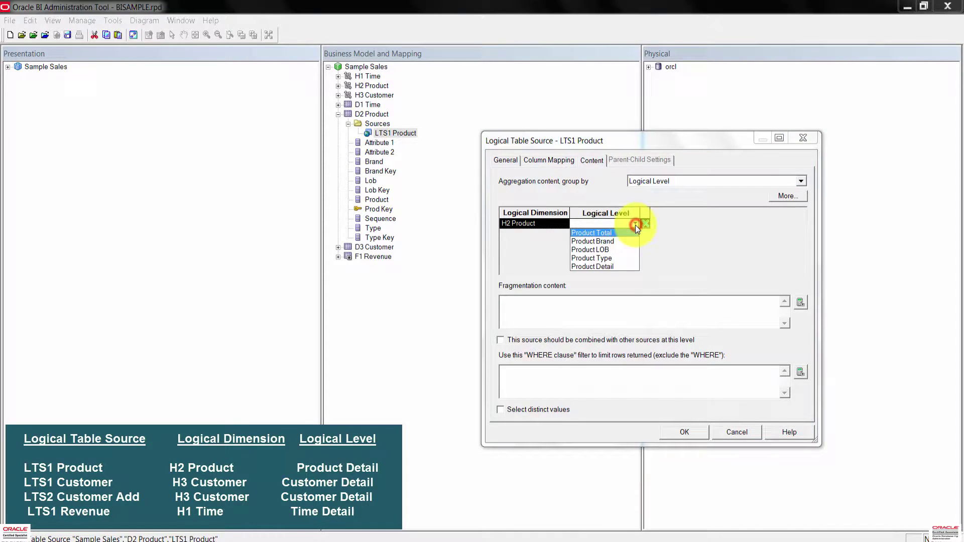
click(603, 267)
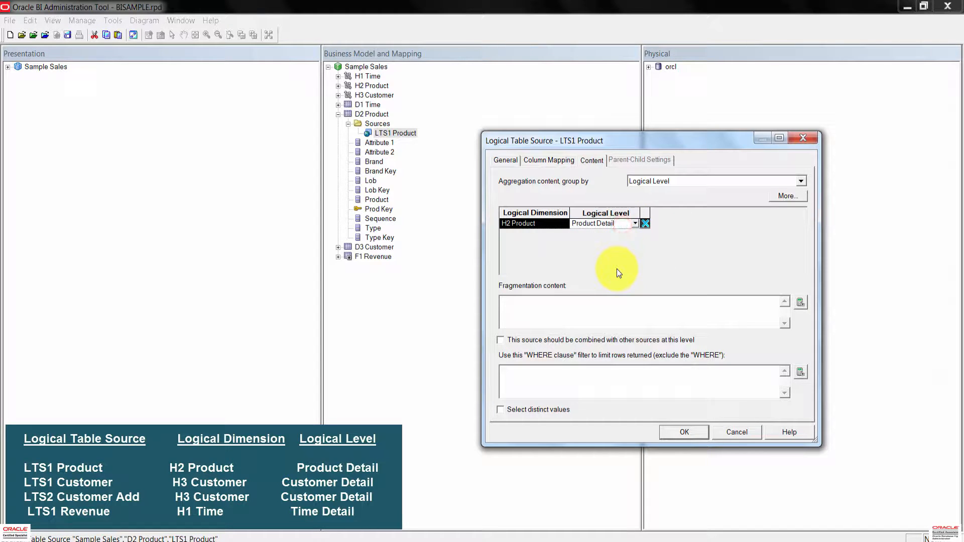
click(684, 432)
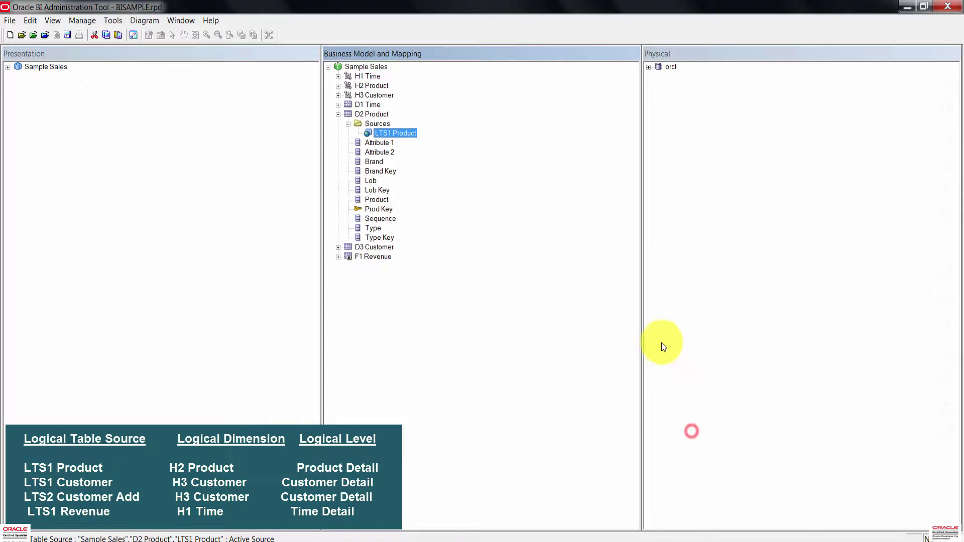
Collapse D2 Product, expand D3 Customer > Sources and bring up LTS1 Customer's properties.
click(348, 125)
click(338, 115)
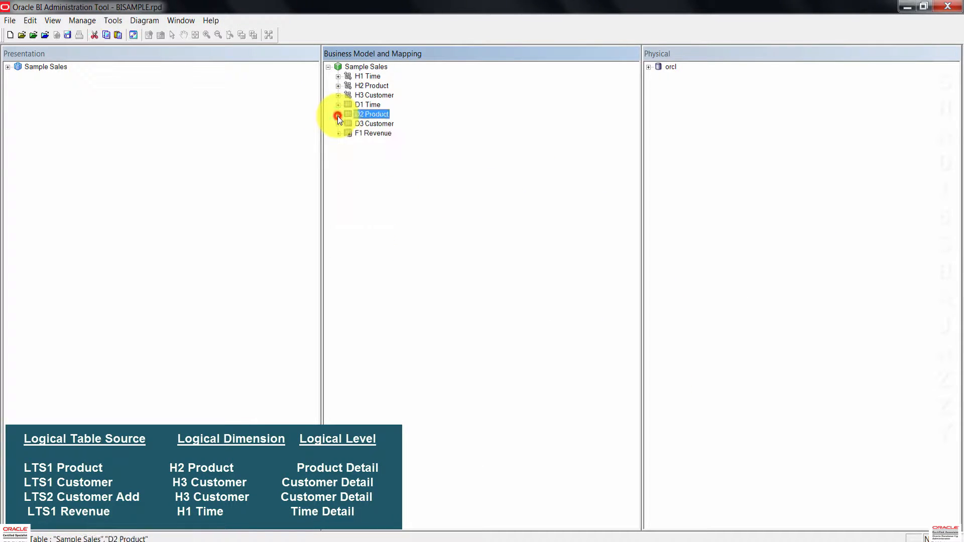
click(337, 124)
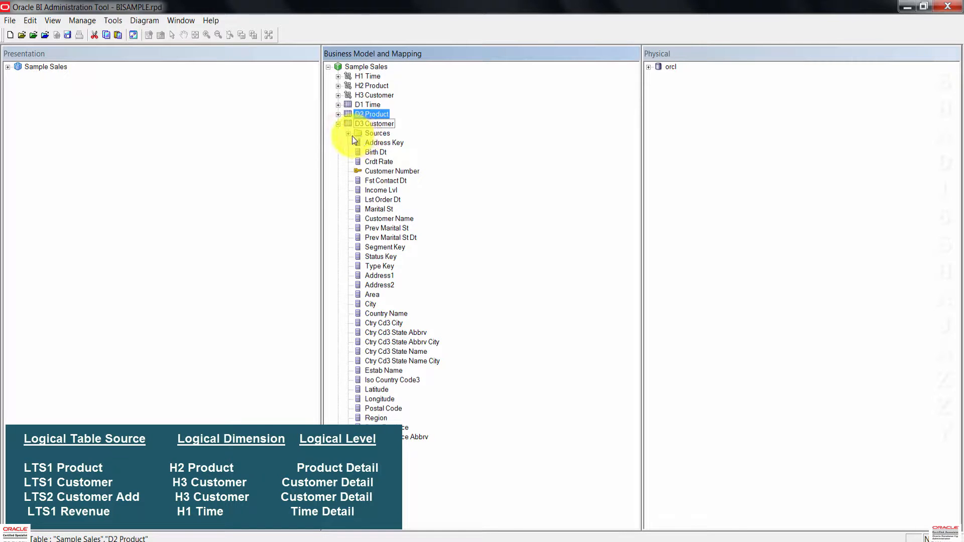
click(347, 135)
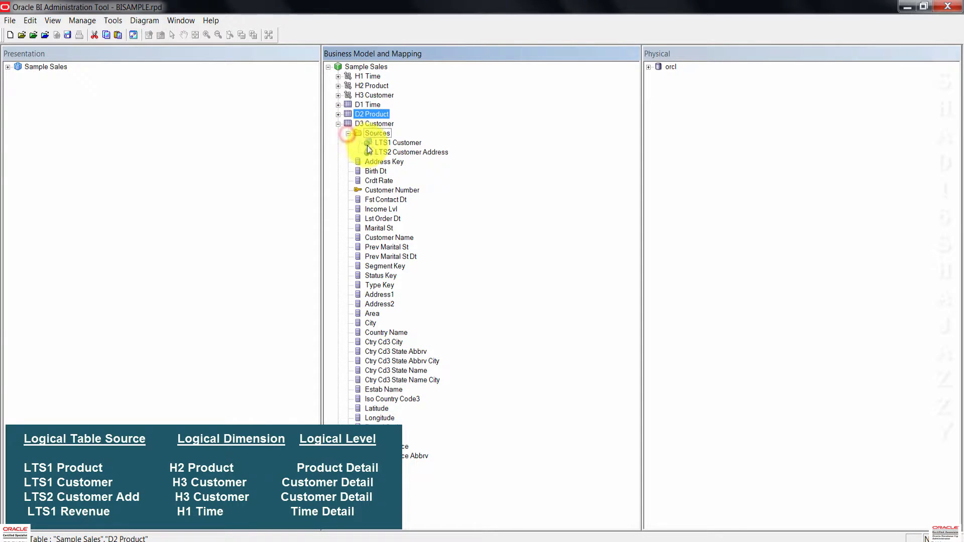
click(392, 146)
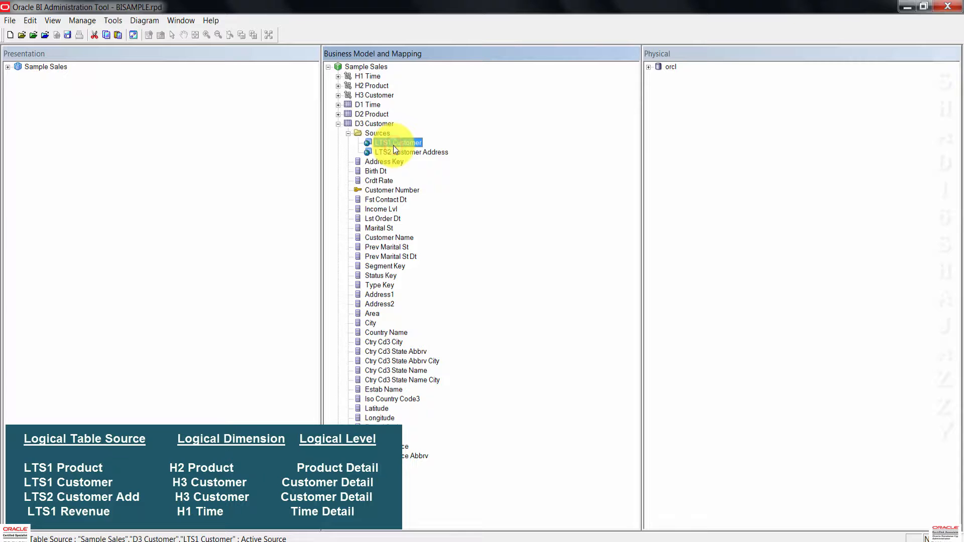
double_click(401, 141)
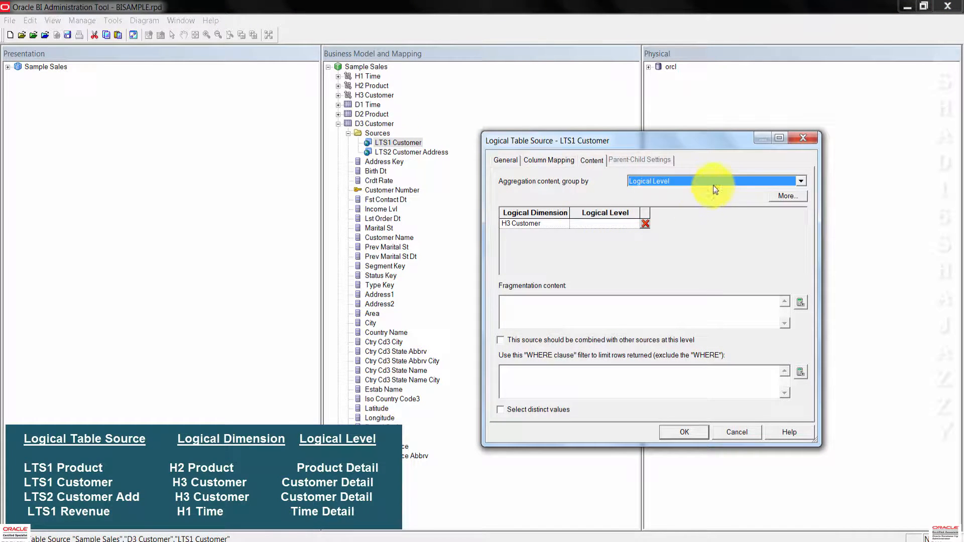
Set H3 Customer's logical level to D3 Customer Detail and confirm.
click(590, 225)
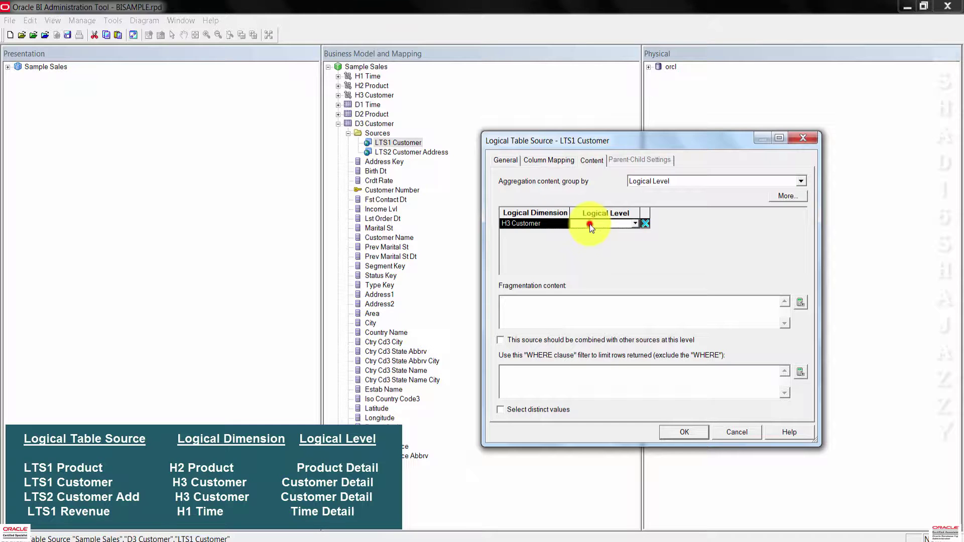
click(636, 224)
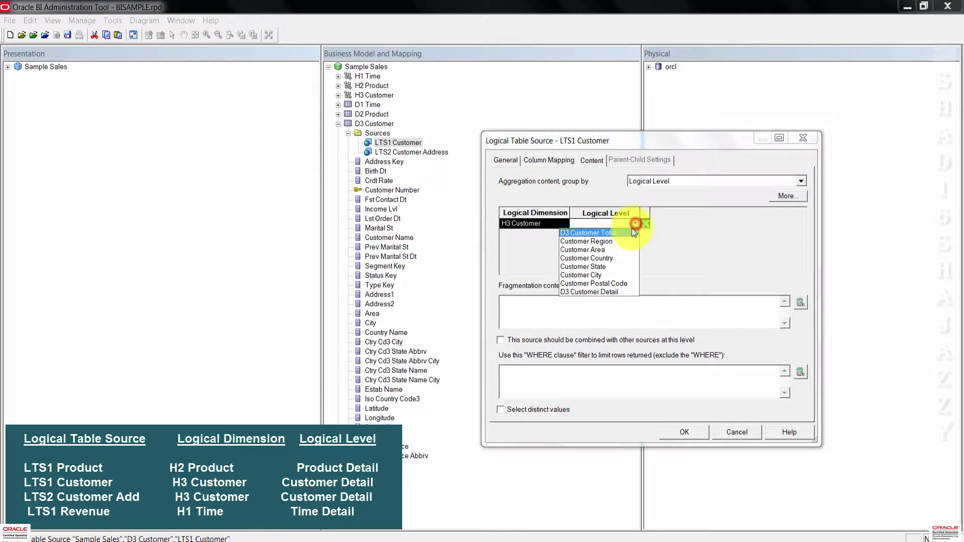
click(610, 292)
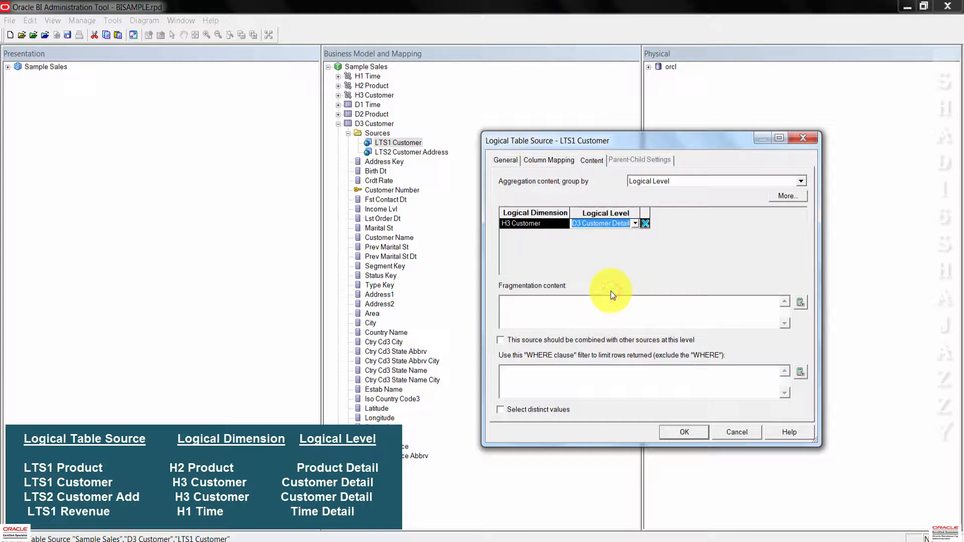
click(617, 224)
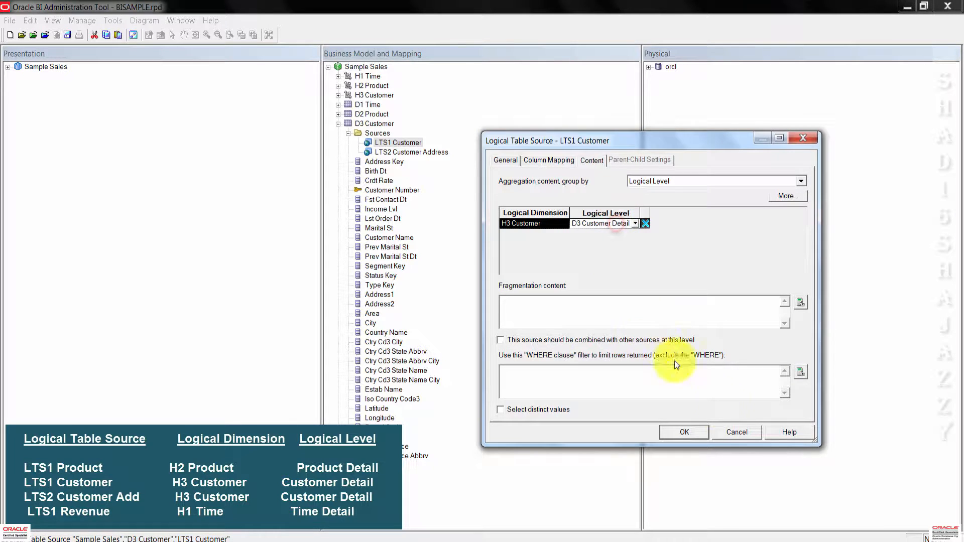
click(698, 433)
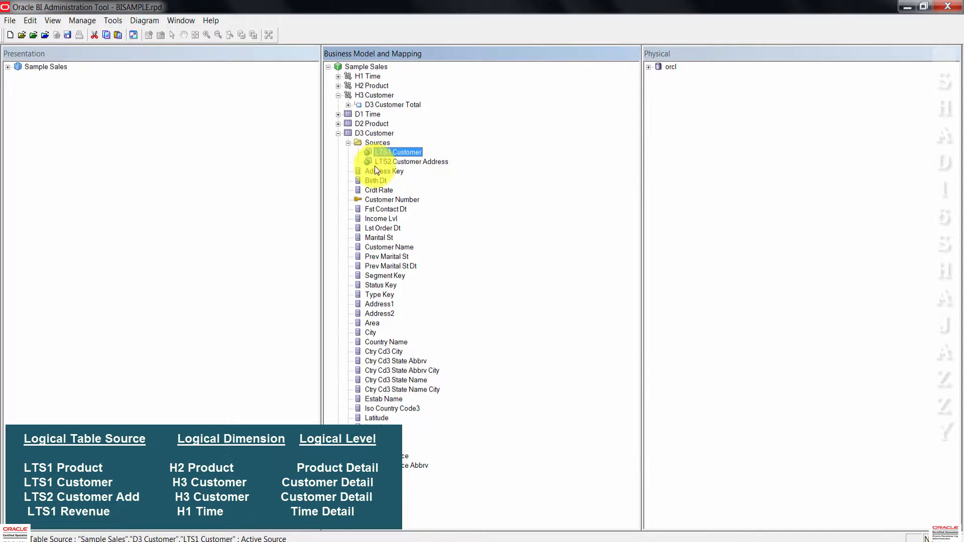
Review LTS1 Customer's properties unchanged, then expand the H3 Customer hierarchy.
double_click(397, 153)
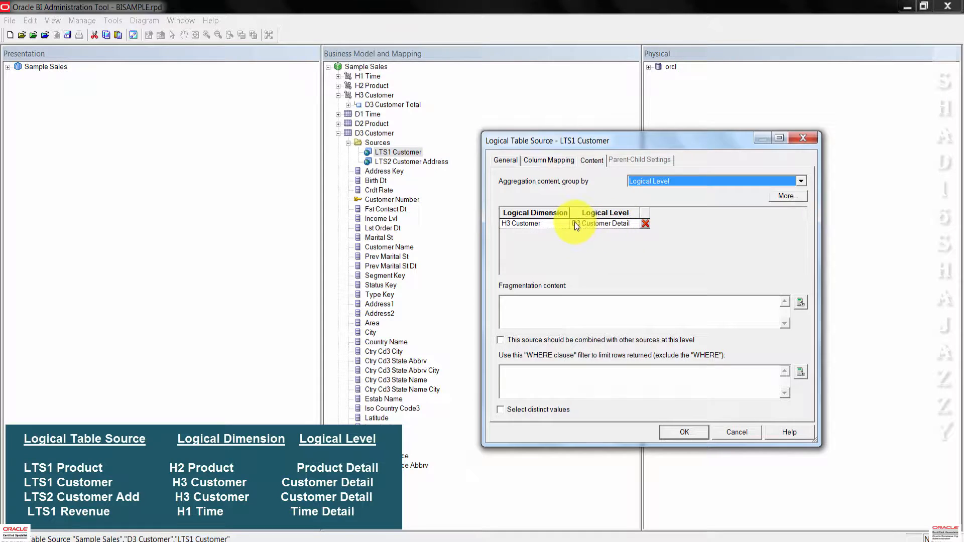
click(684, 434)
click(374, 95)
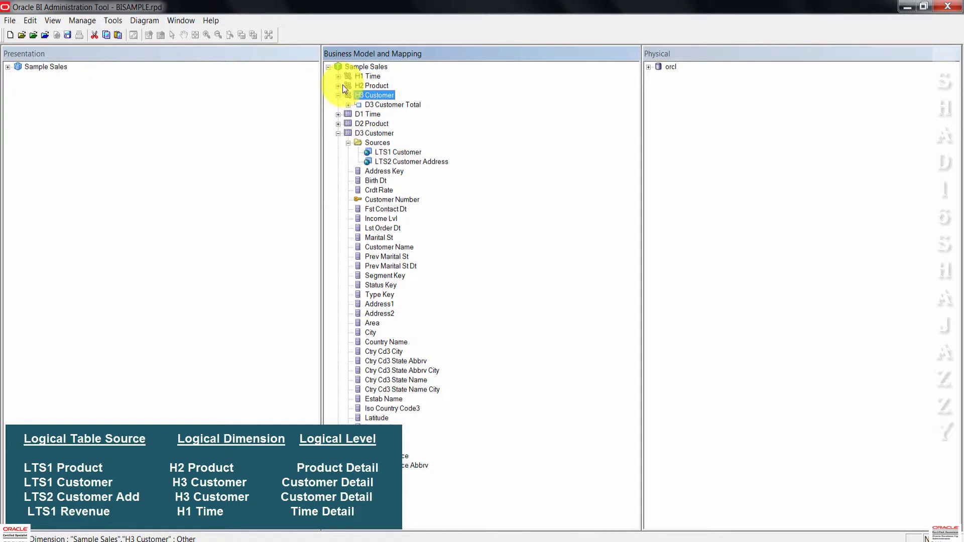
click(358, 105)
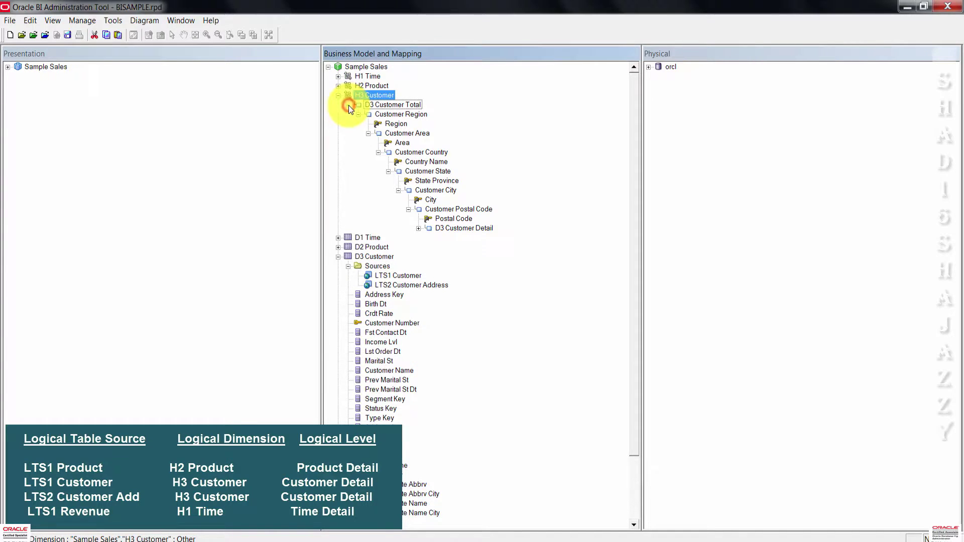
Rename the D3 Customer Total level to Customer Total.
click(386, 104)
right_click(386, 105)
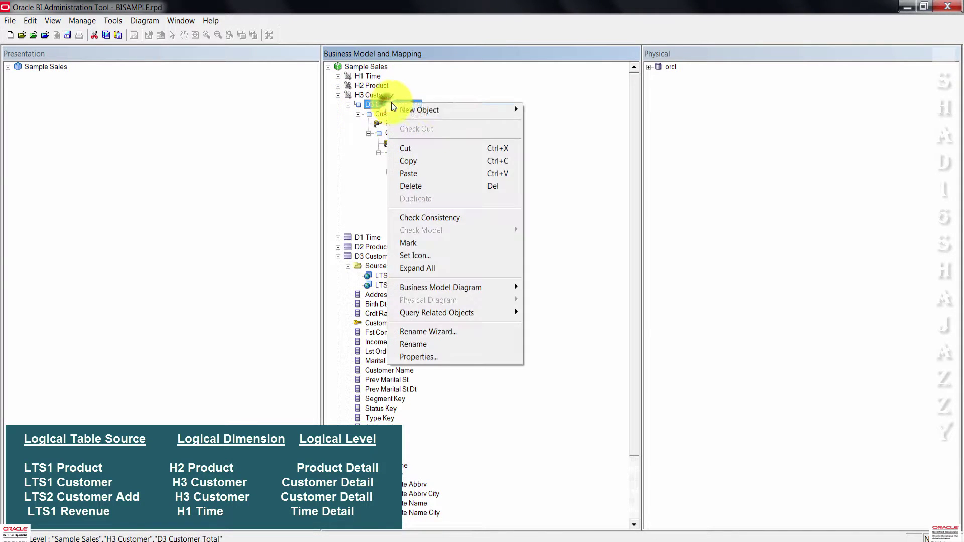
click(444, 345)
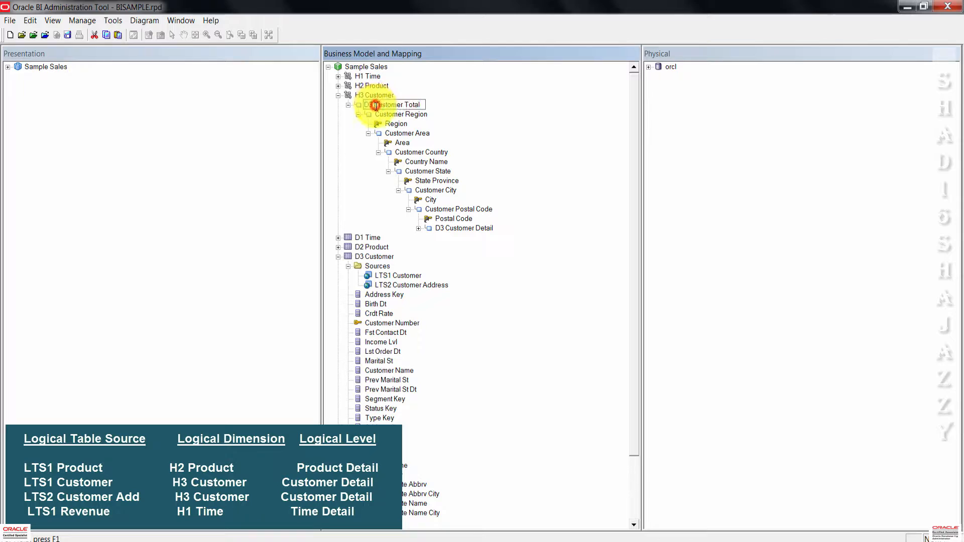
key(Delete)
key(Delete)
key(Delete)
key(Return)
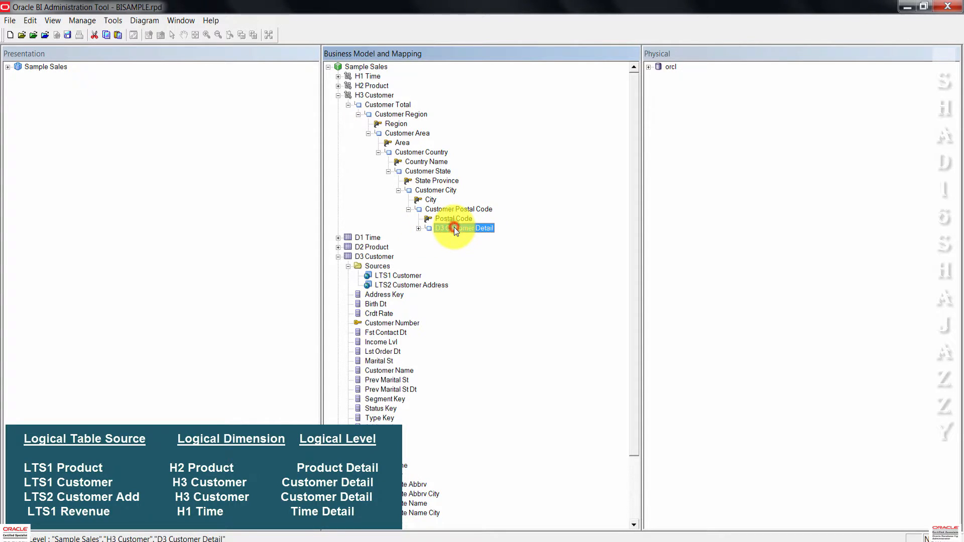
Rename the D3 Customer Detail level to Customer Detail.
right_click(454, 227)
click(501, 468)
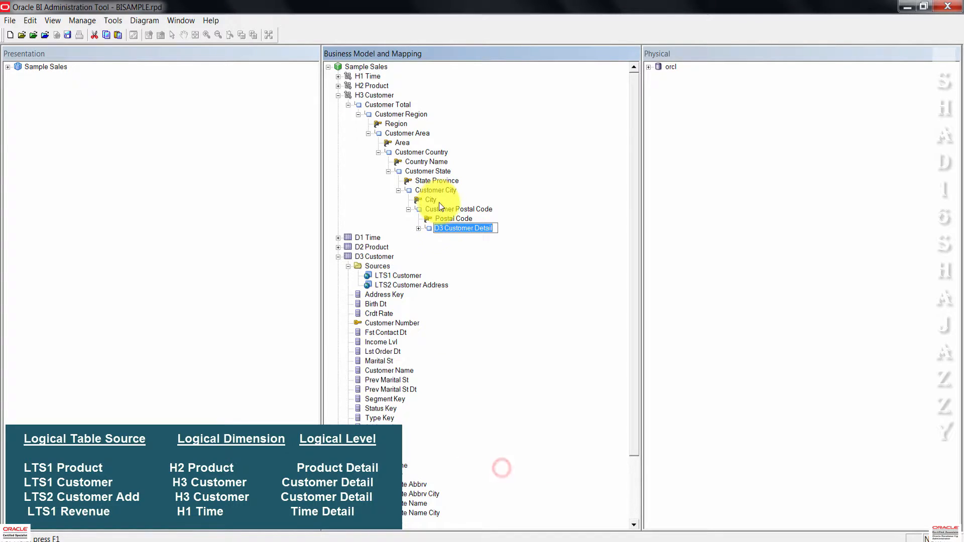
click(447, 228)
key(BackSpace)
key(BackSpace)
key(BackSpace)
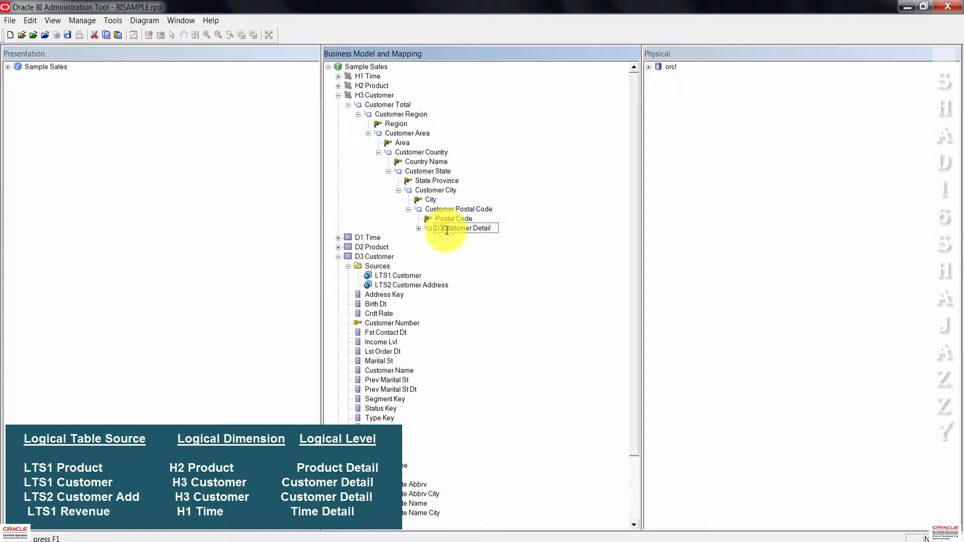
key(Return)
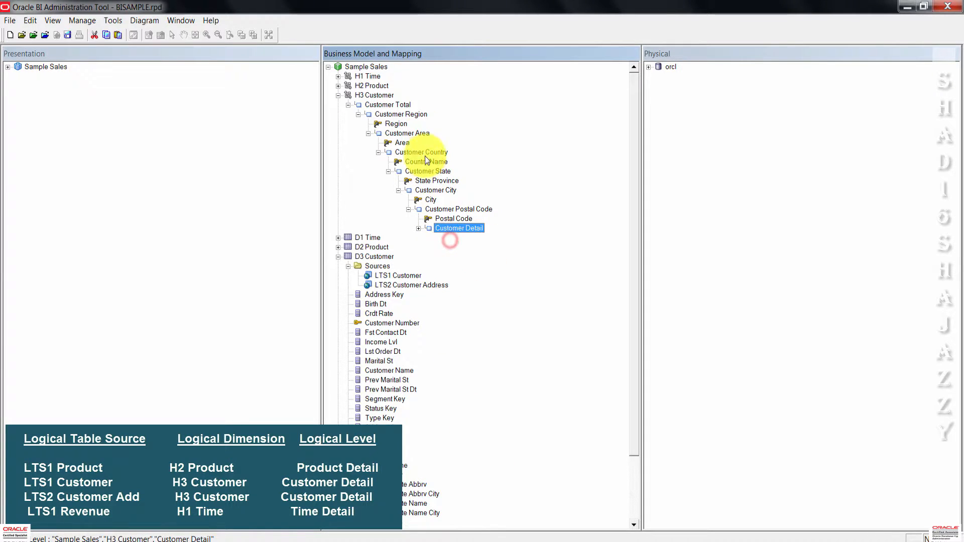
click(388, 105)
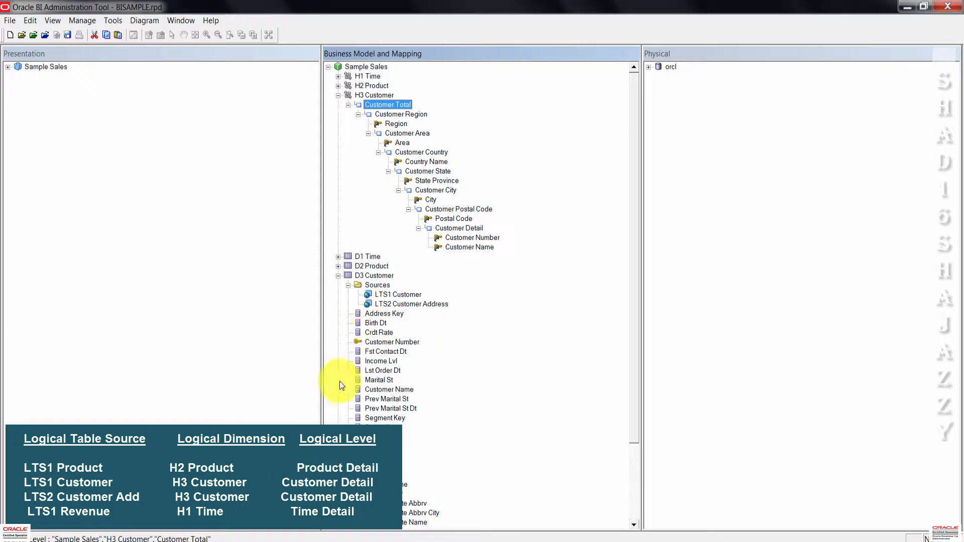
double_click(390, 294)
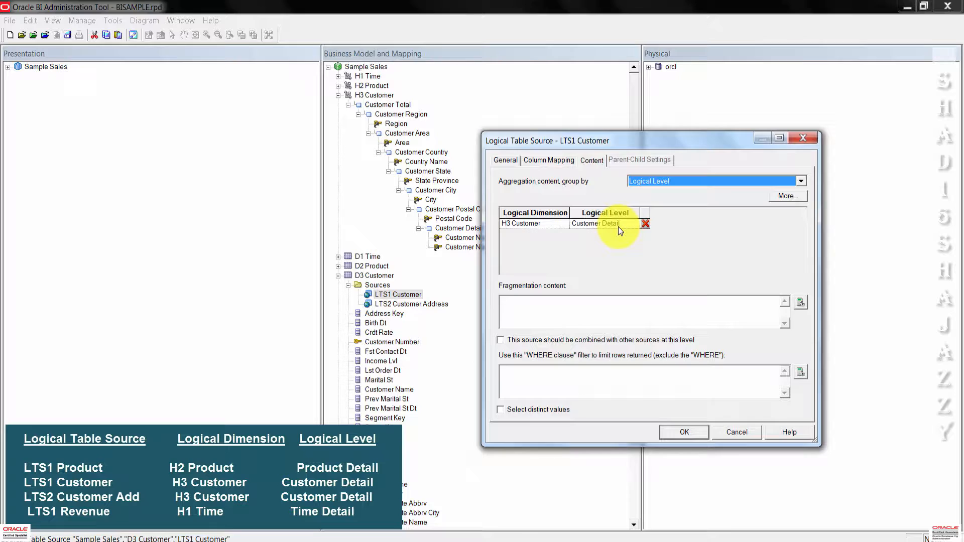
click(684, 432)
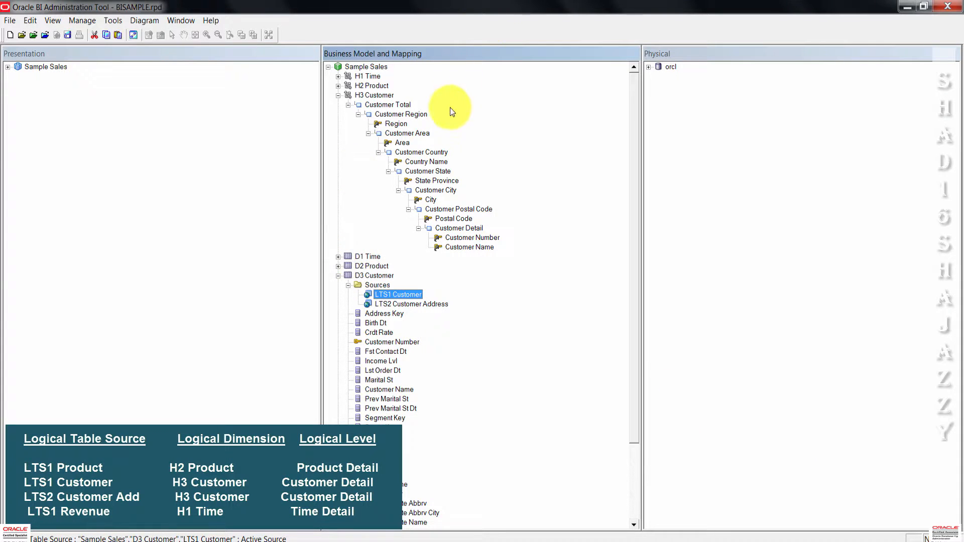
click(340, 96)
click(397, 152)
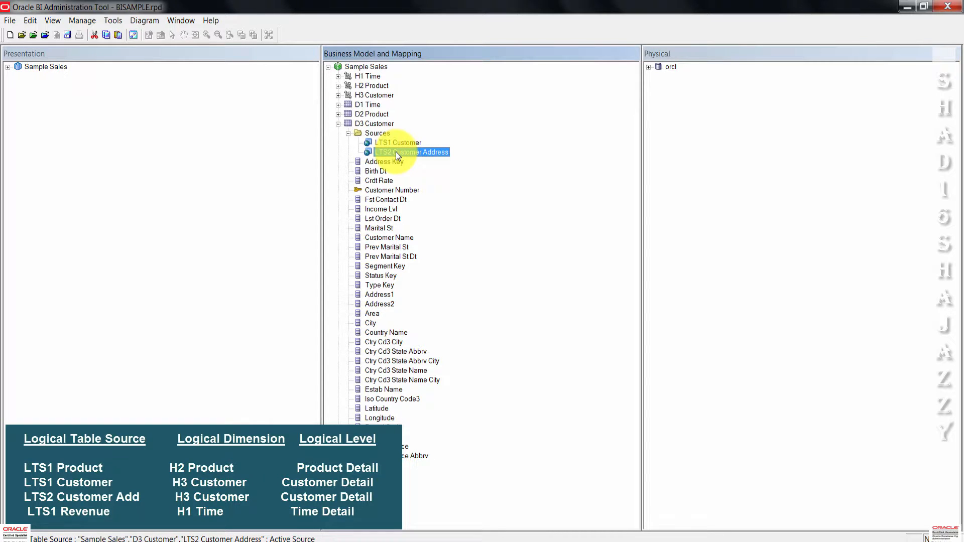
Set LTS2 Customer Address's H3 Customer logical level to Customer Detail and confirm.
double_click(395, 152)
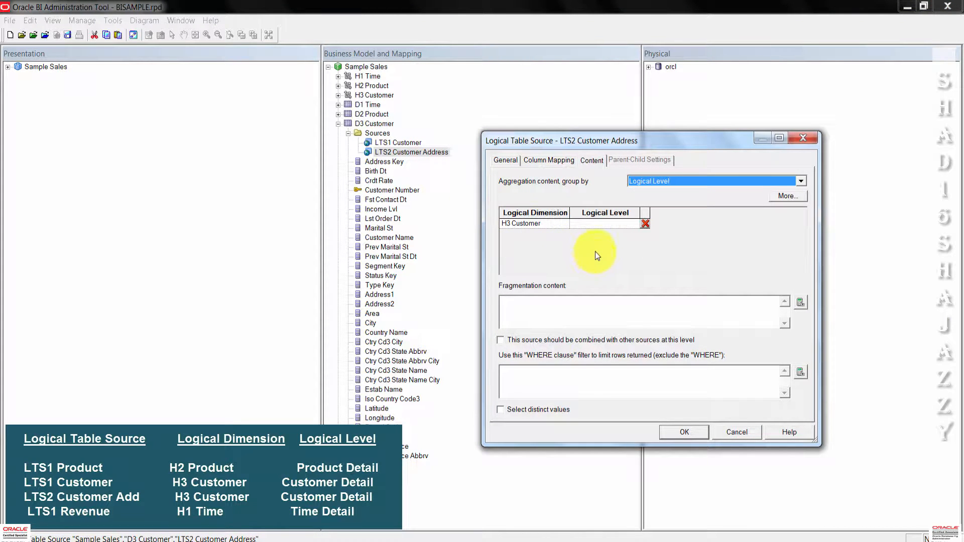
click(588, 224)
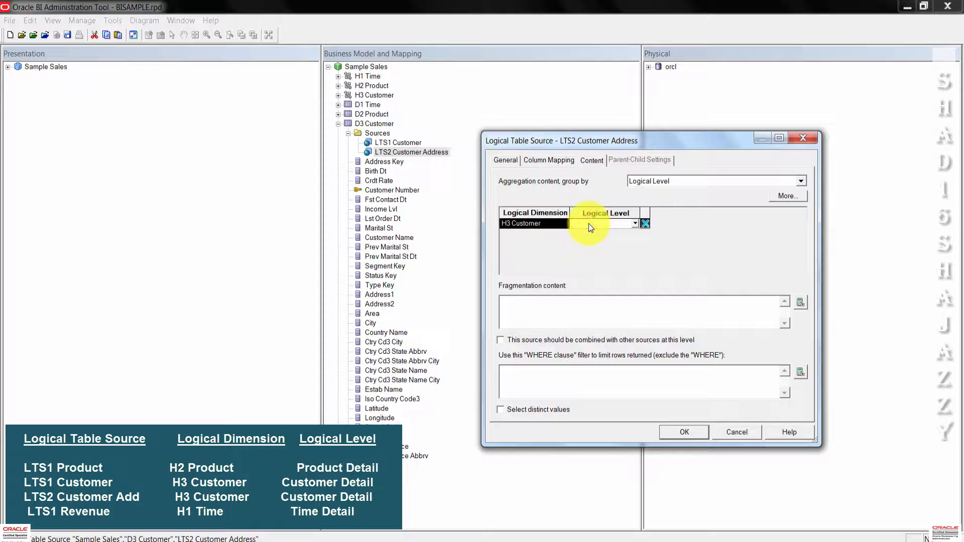
click(636, 224)
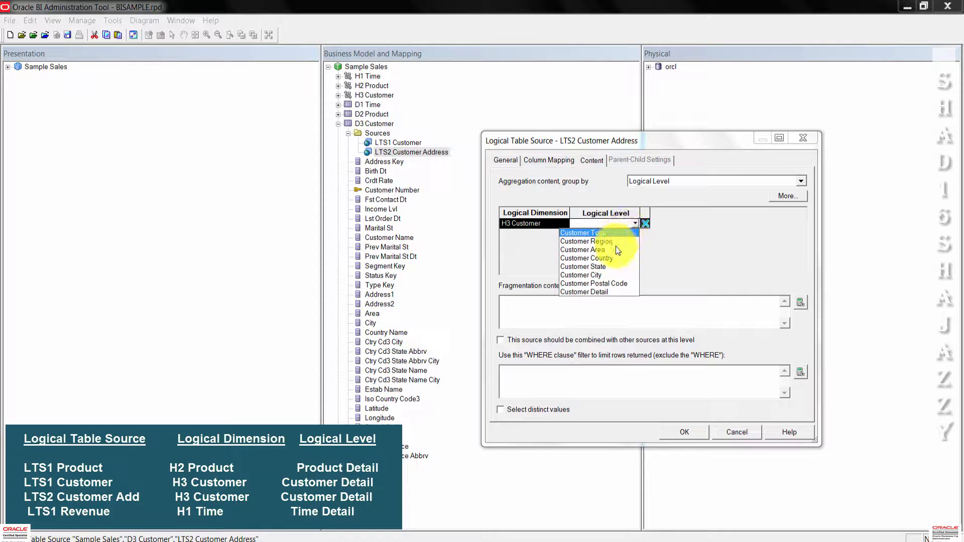
click(593, 292)
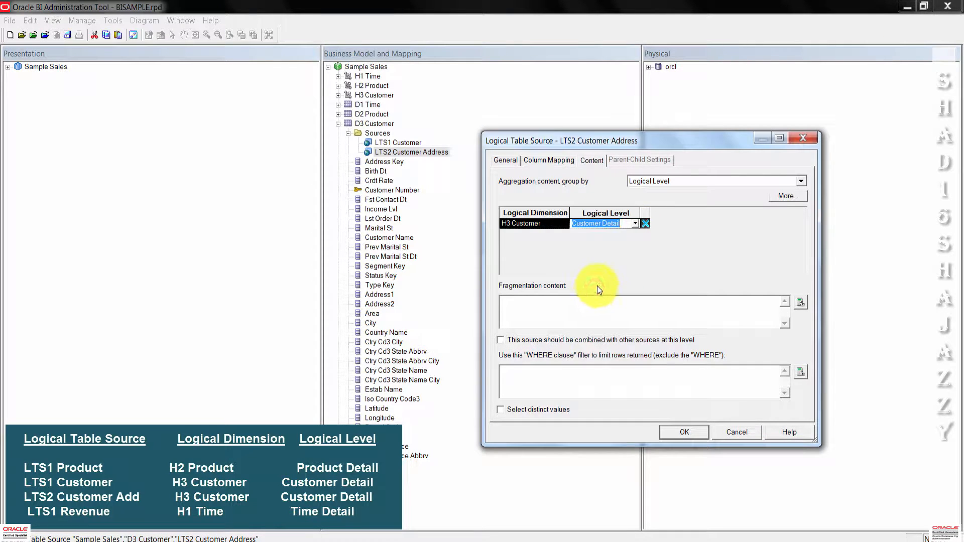
click(693, 432)
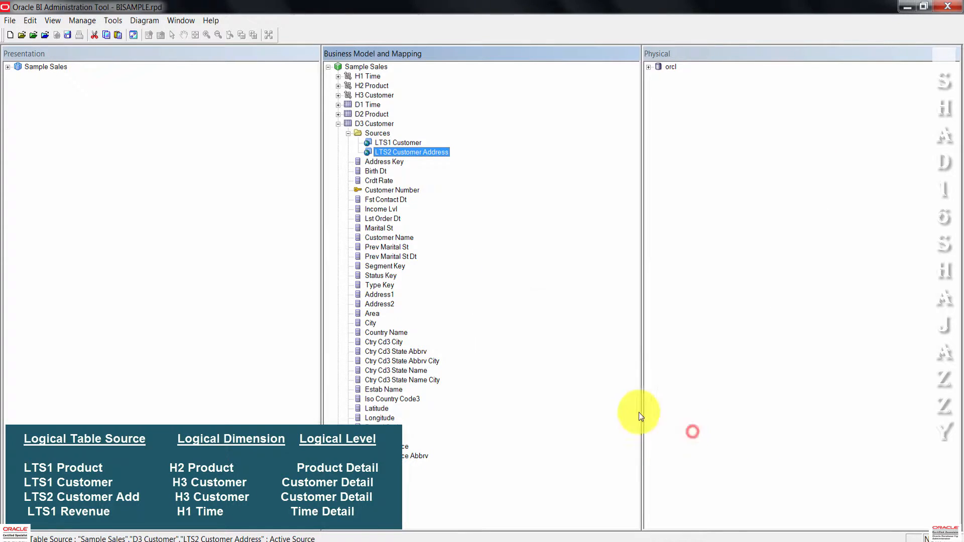
Collapse D3 Customer, expand F1 Revenue > Sources and bring up LTS1 Revenue's properties.
click(398, 143)
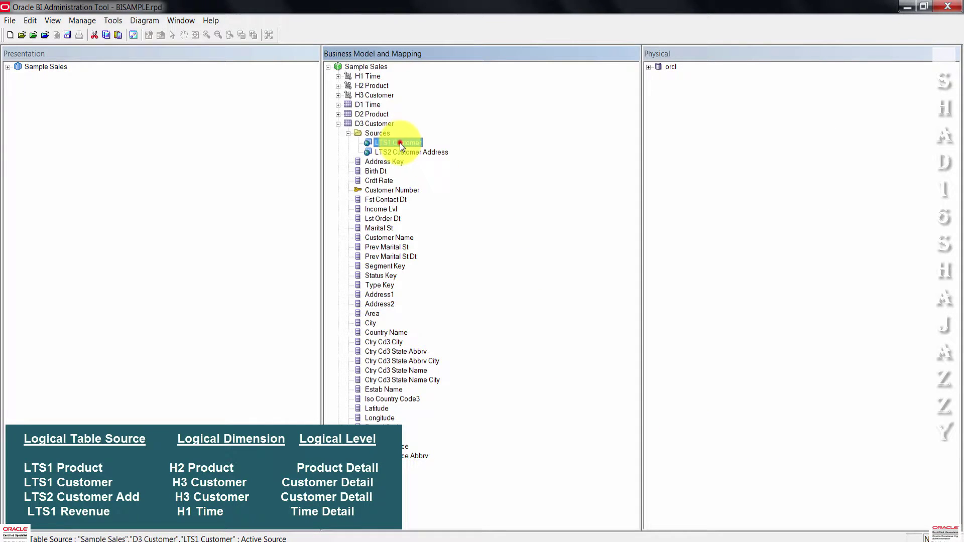
click(348, 135)
click(337, 124)
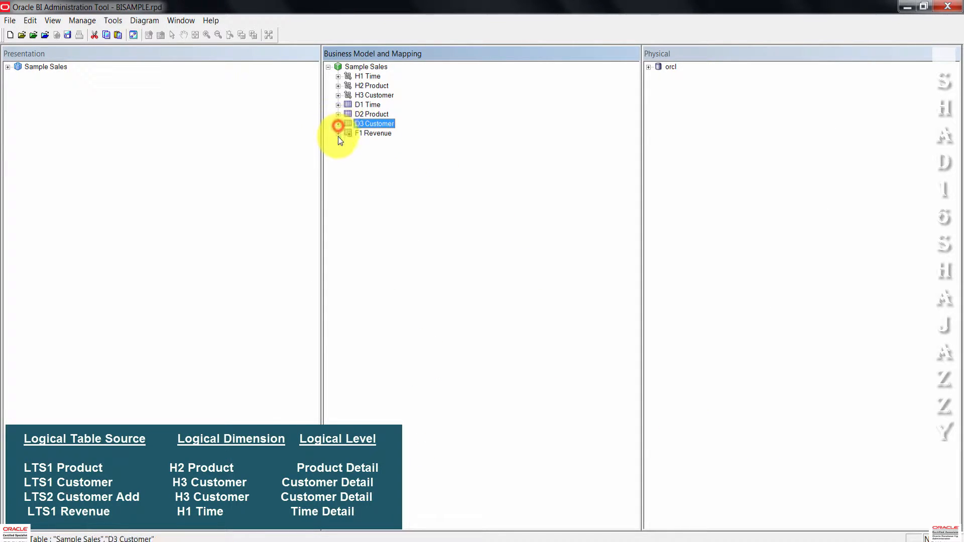
click(338, 134)
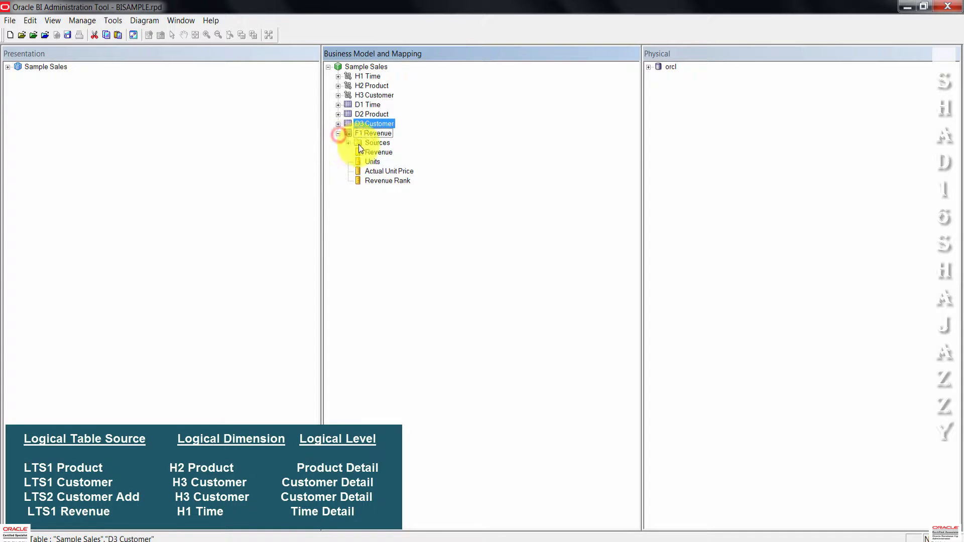
click(347, 144)
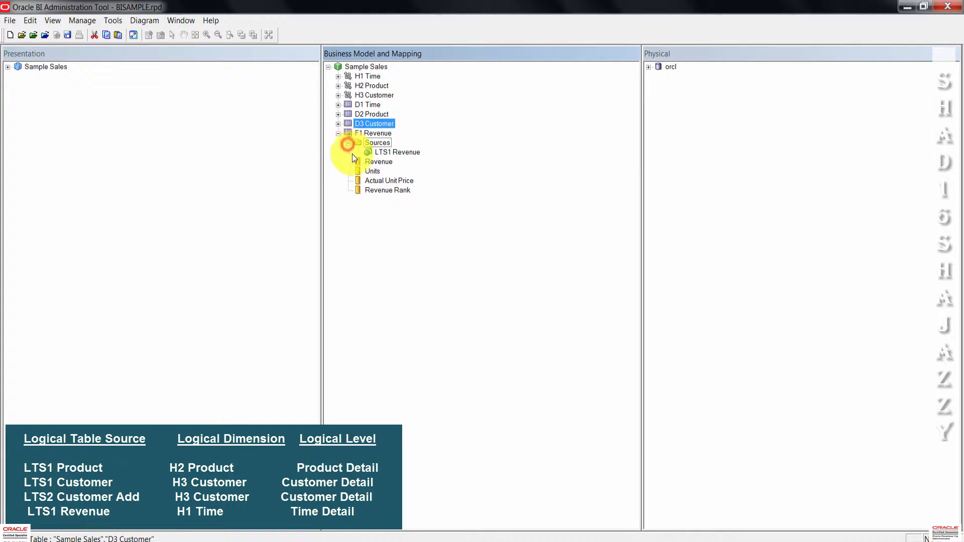
double_click(388, 152)
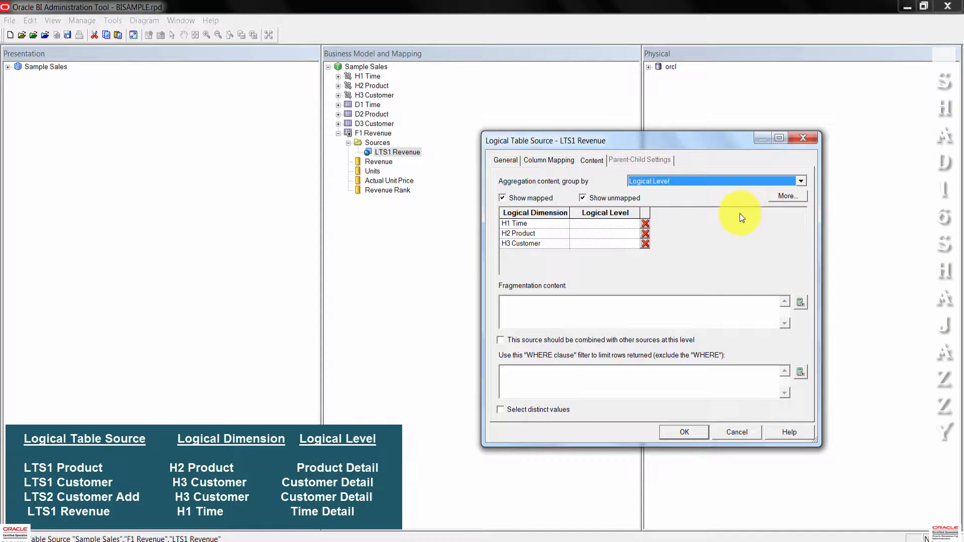
Set H1 Time to Time Detail and H2 Product to Product Detail for LTS1 Revenue.
click(587, 224)
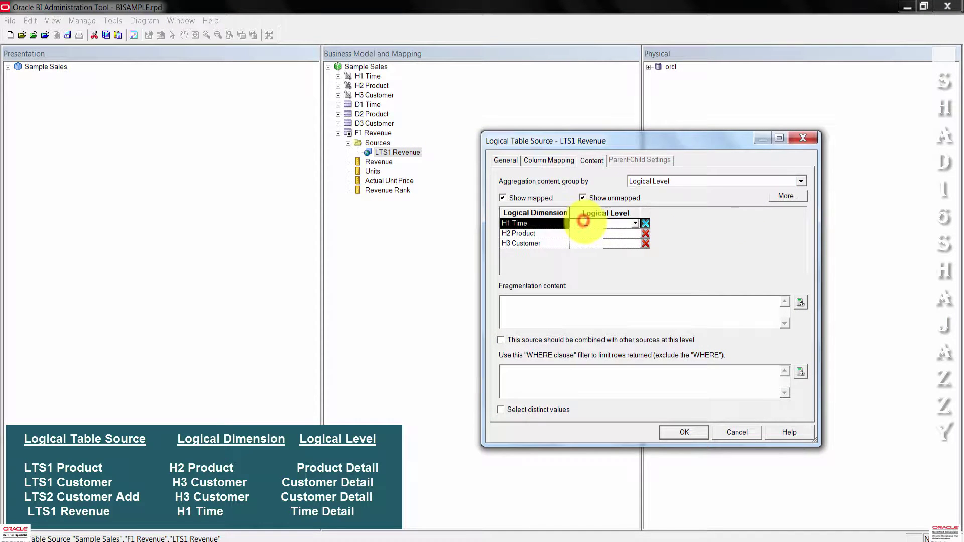
click(636, 224)
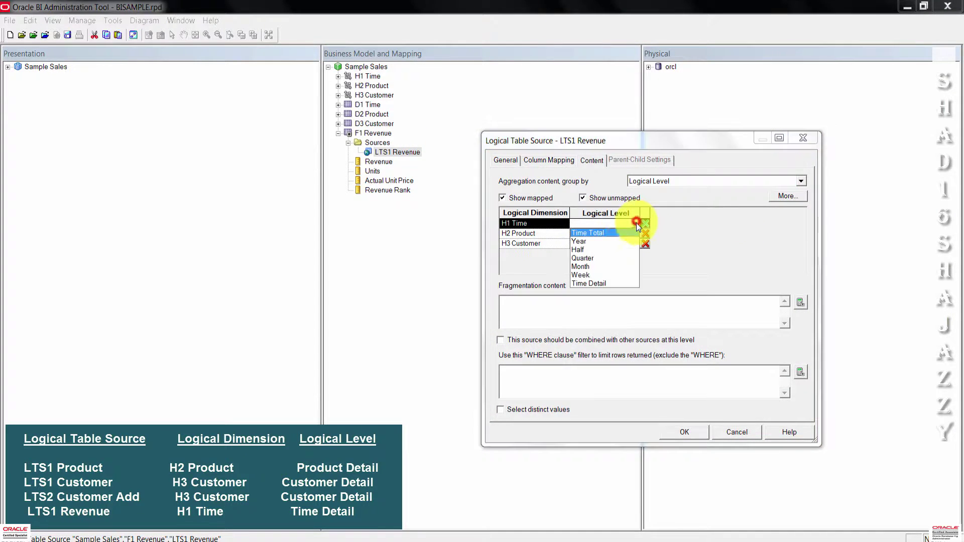
click(603, 283)
click(603, 233)
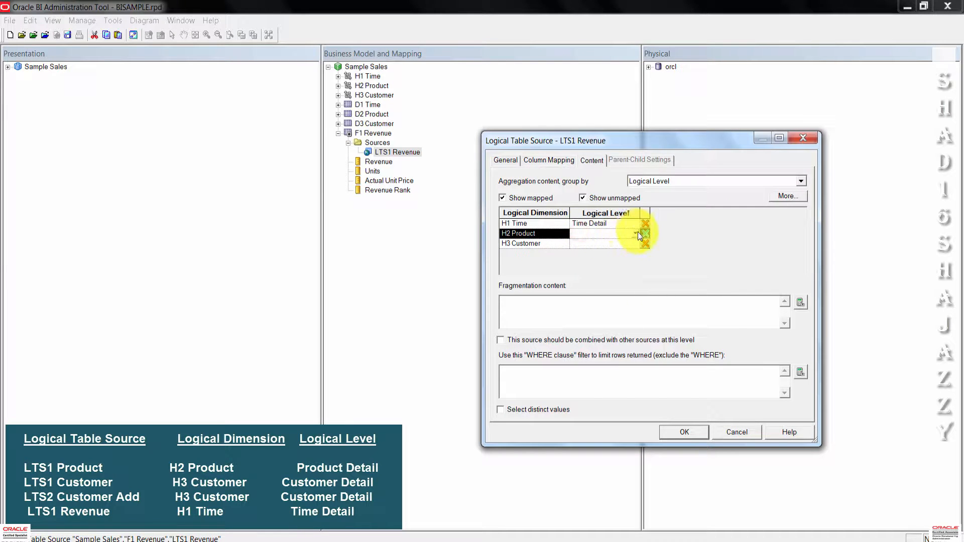
click(634, 233)
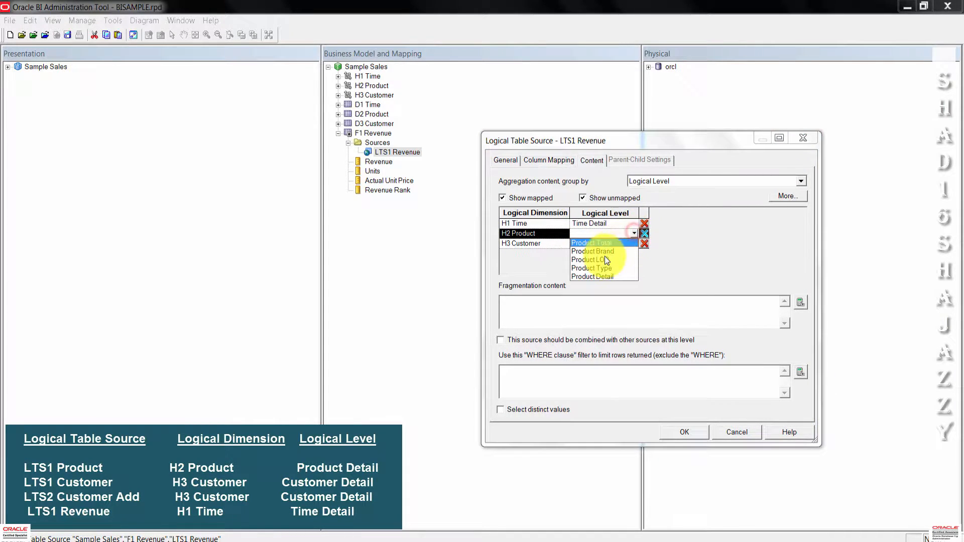
click(605, 277)
Set H3 Customer to Customer Detail and confirm the revenue source levels.
click(608, 243)
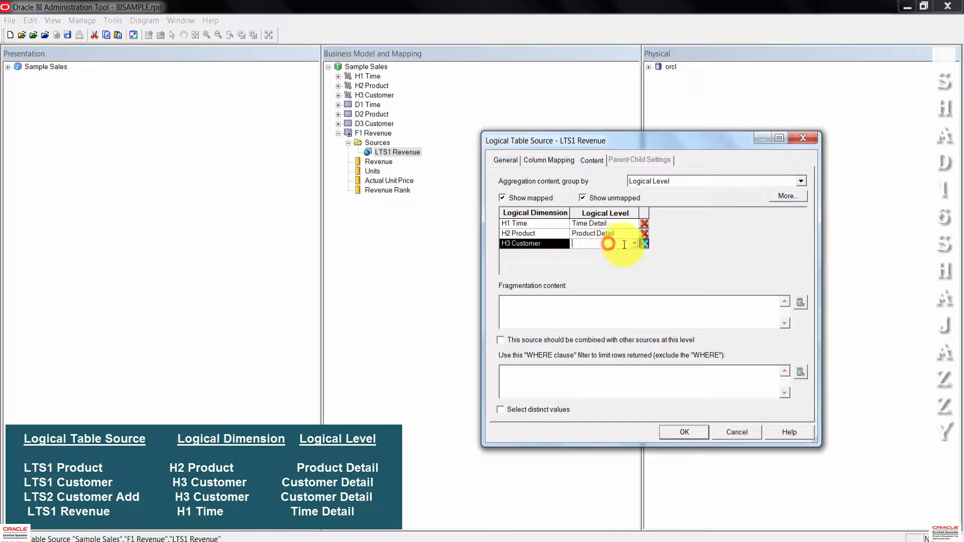
click(635, 244)
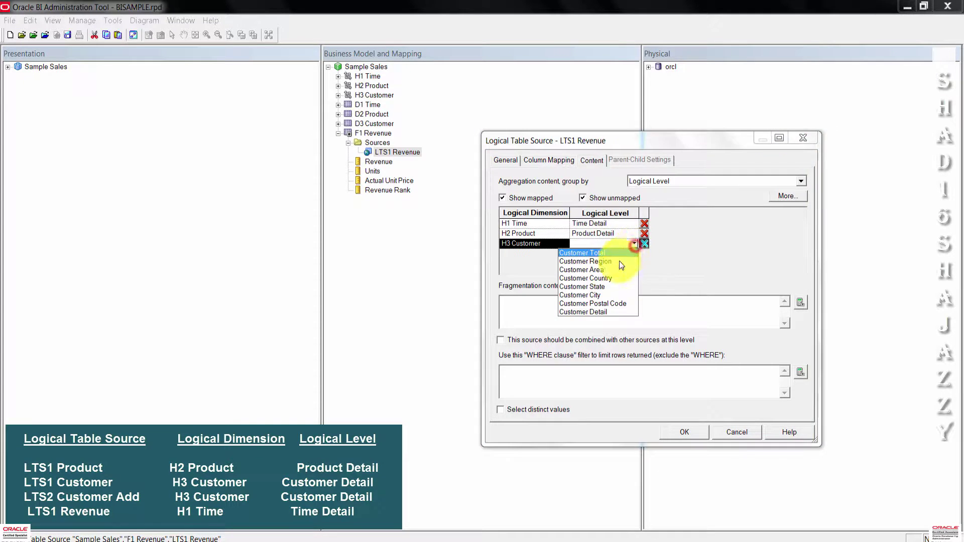
click(595, 312)
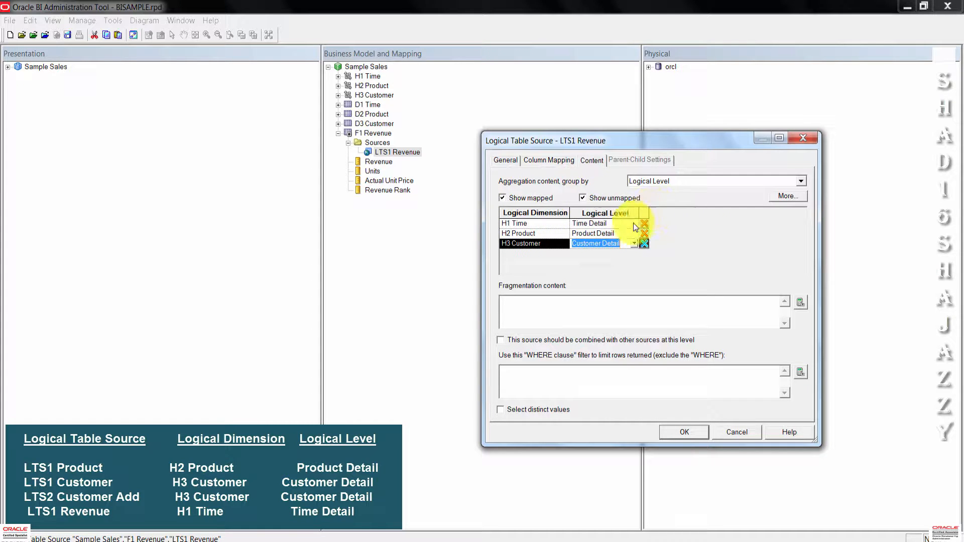
click(624, 243)
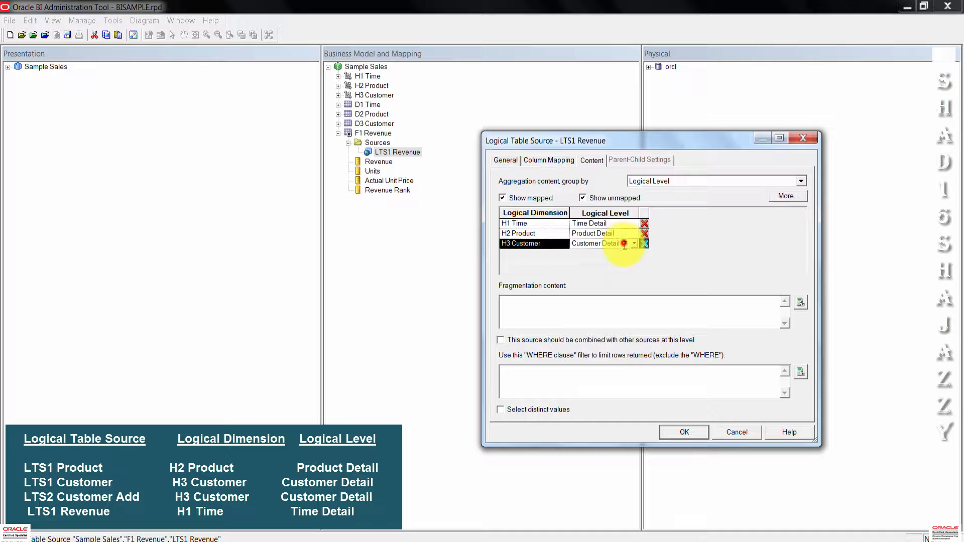
click(692, 434)
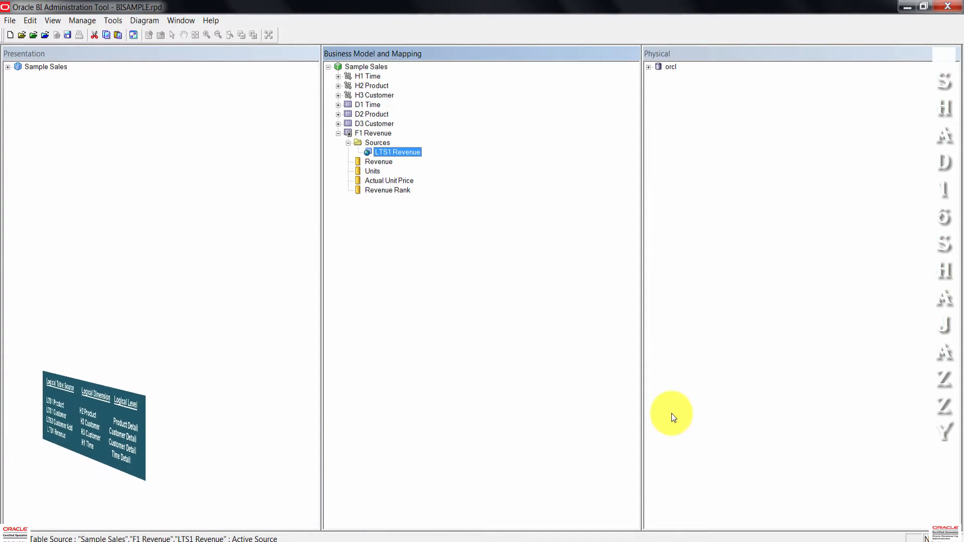
Save the repository with a global consistency check that returns no errors.
click(391, 226)
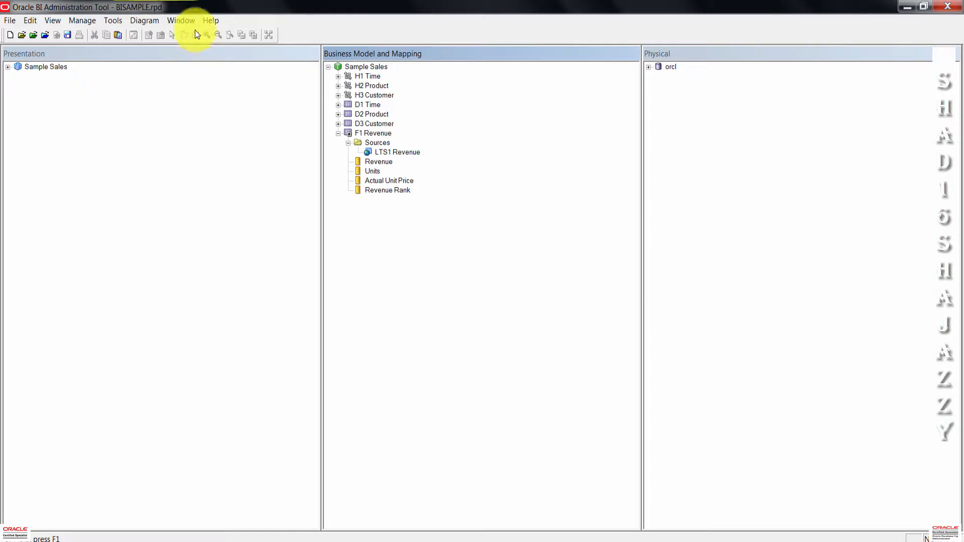
click(68, 34)
click(441, 306)
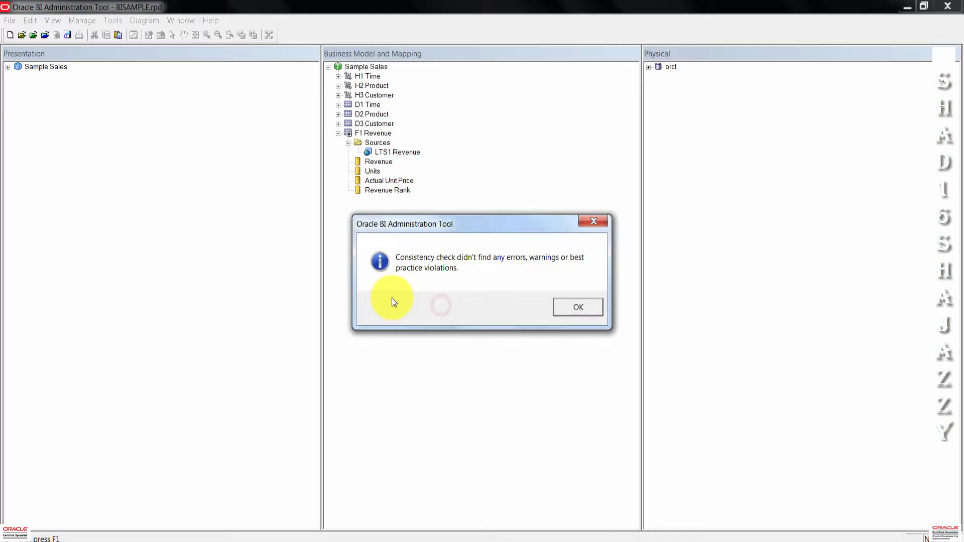
click(579, 308)
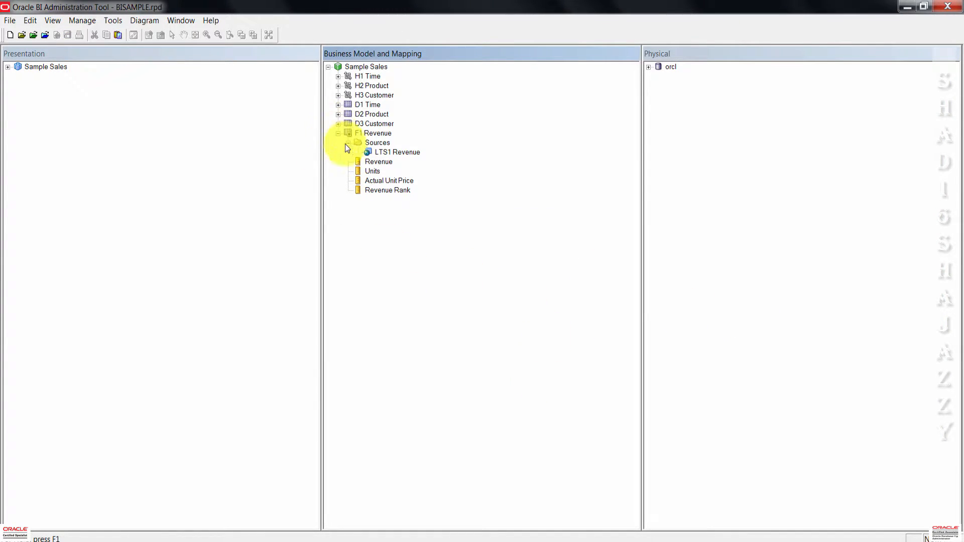
Collapse the F1 Revenue tree and close the BISAMPLE repository.
click(349, 143)
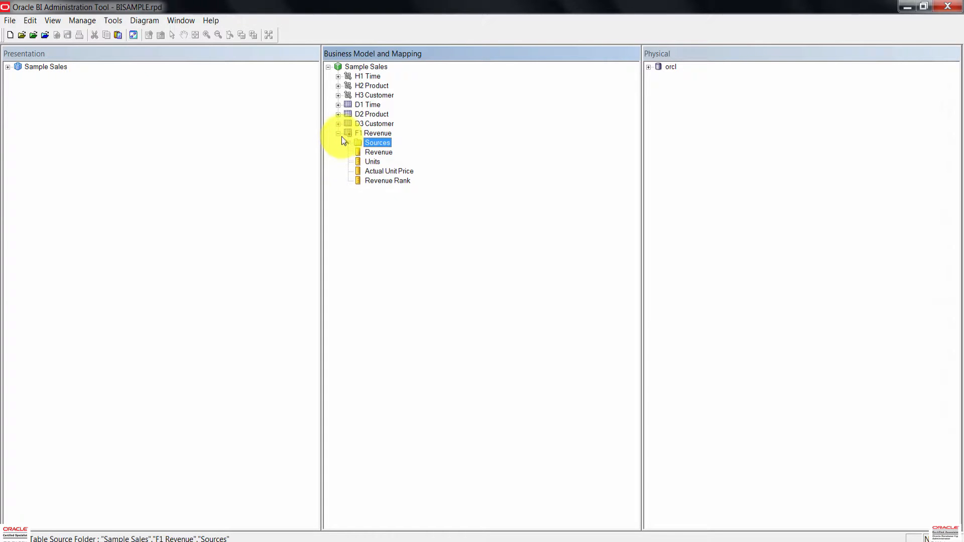
click(338, 133)
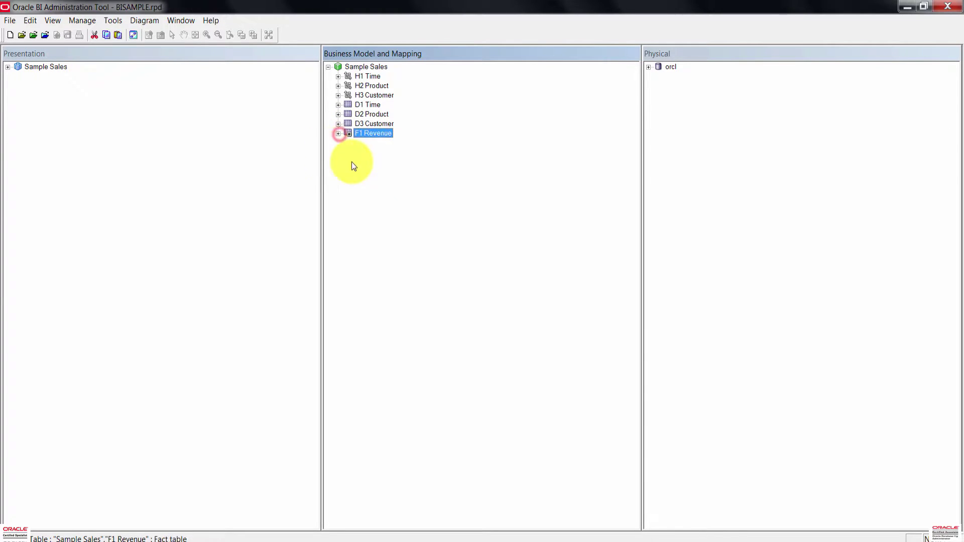
click(10, 20)
click(42, 89)
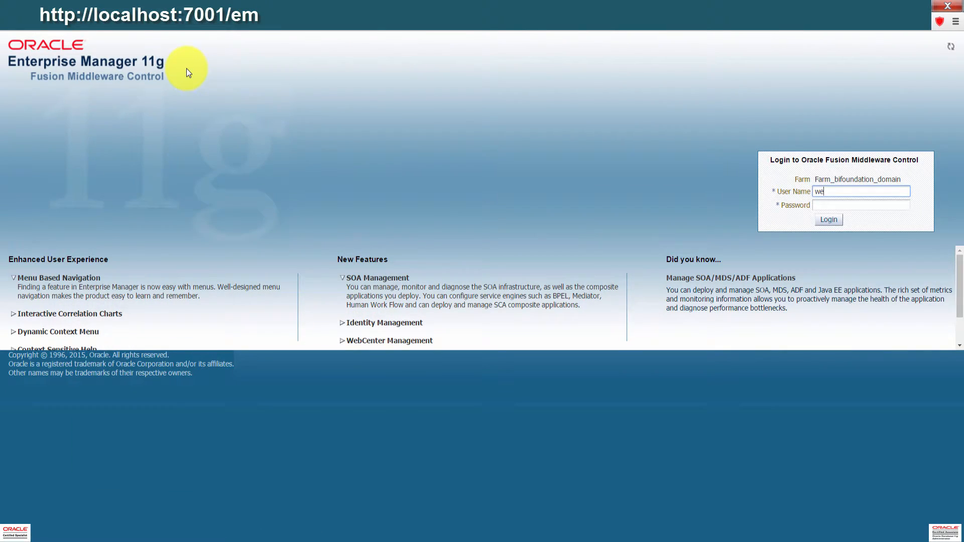
text(logic)
Log in to Fusion Middleware Control and go to coreapplication's repository deployment page.
key(Tab)
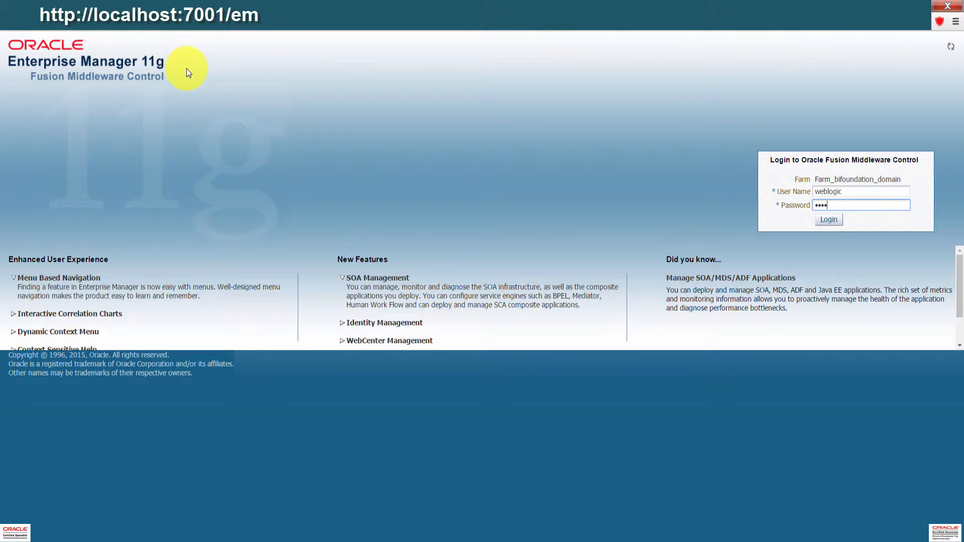
key(Return)
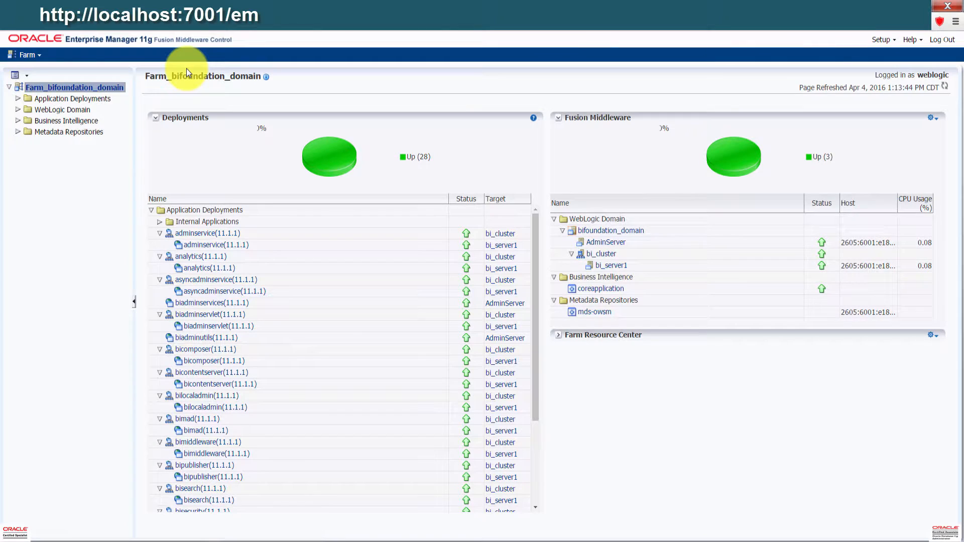
click(18, 122)
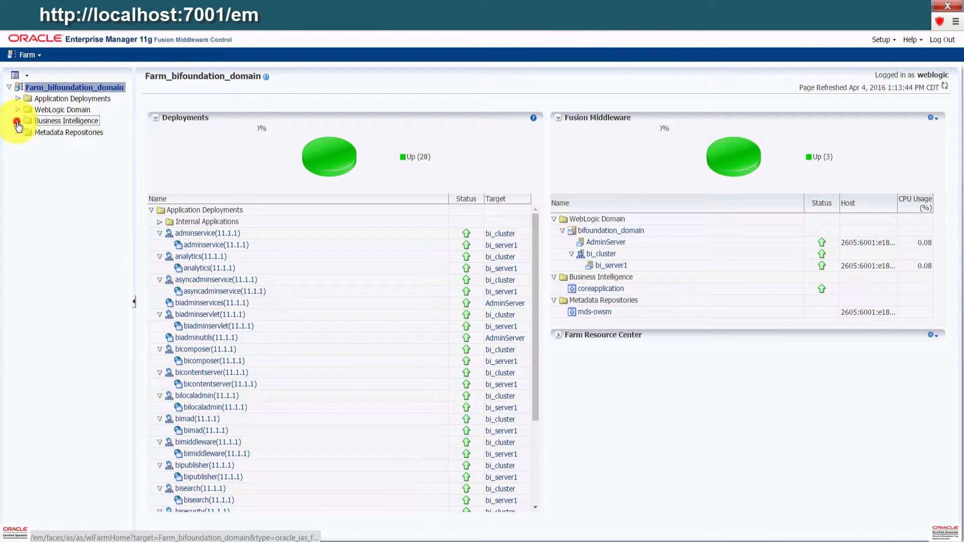
click(68, 134)
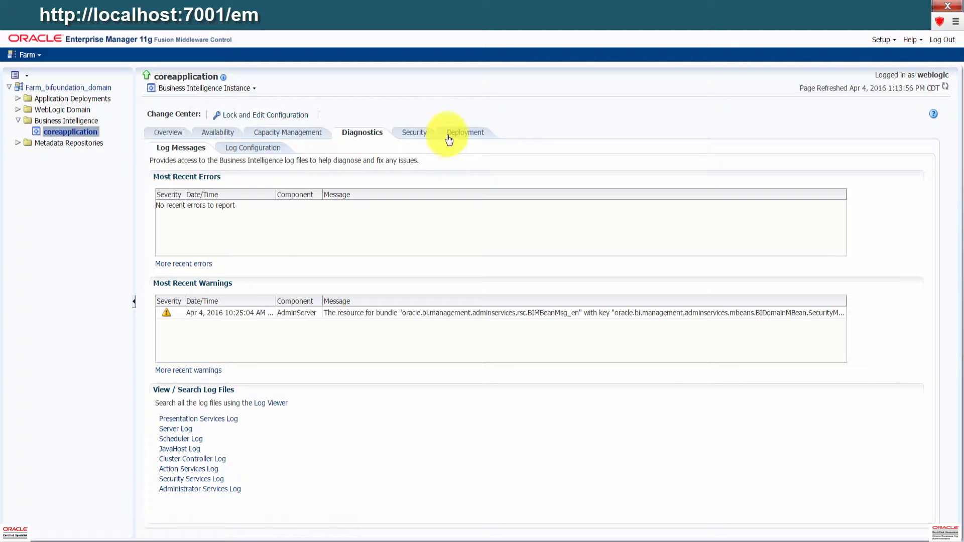
click(465, 133)
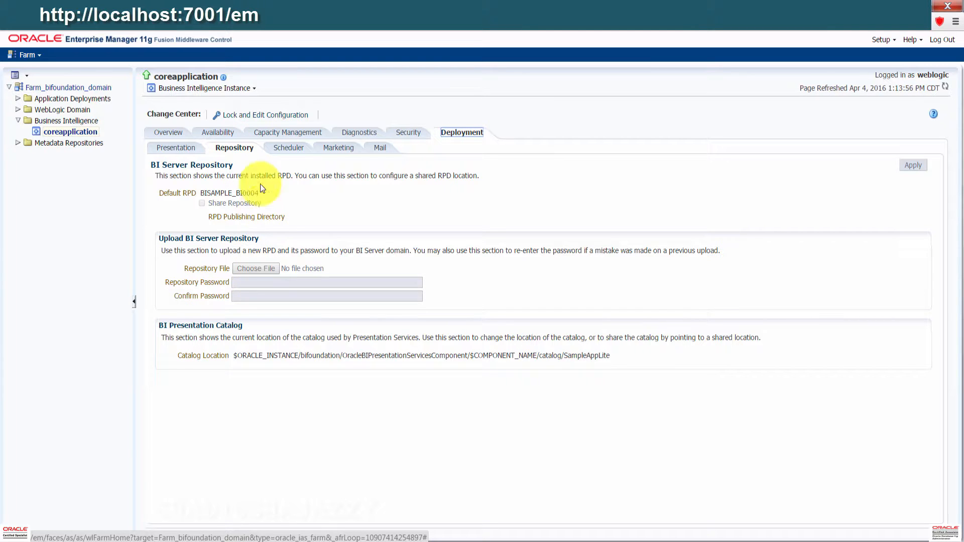
Lock the BI Server configuration and choose BISAMPLE.rpd as the repository file to upload.
click(266, 115)
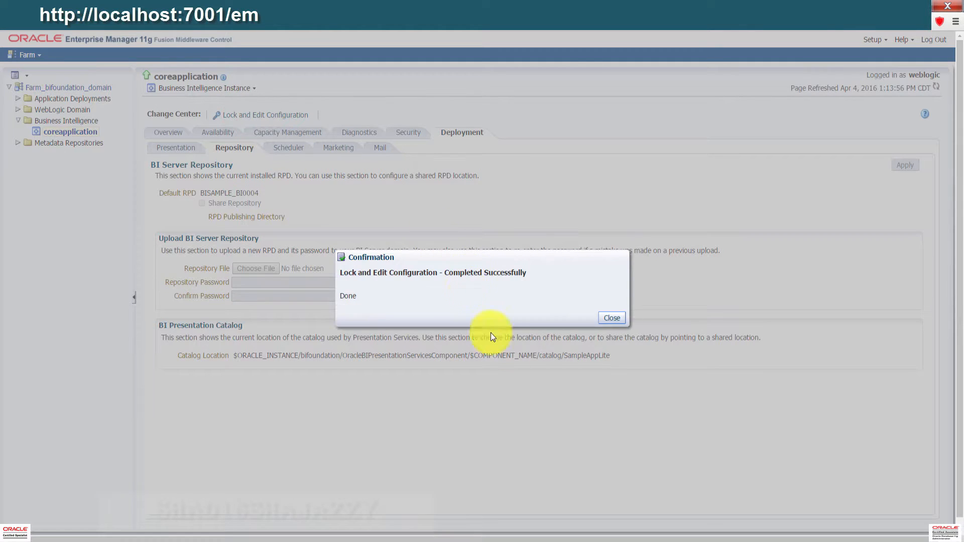
click(610, 319)
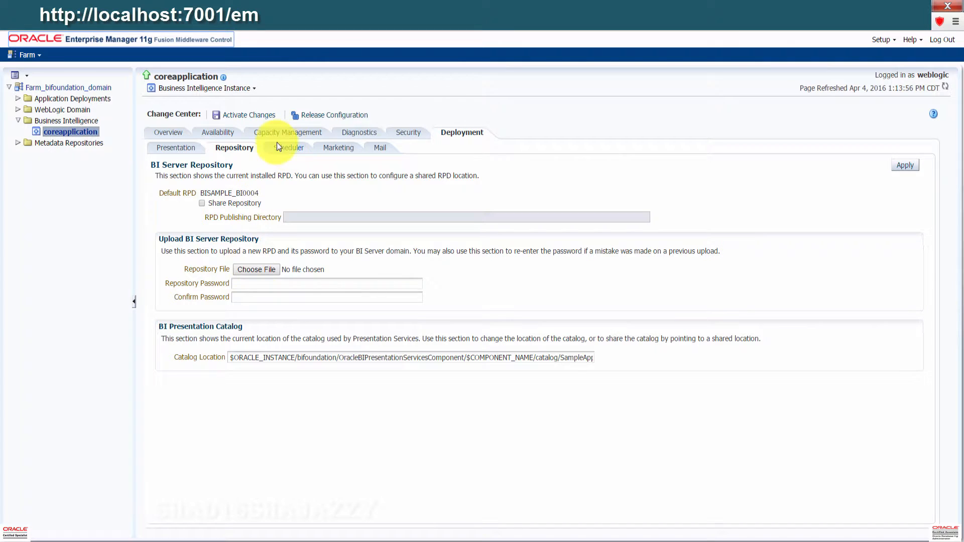
click(261, 268)
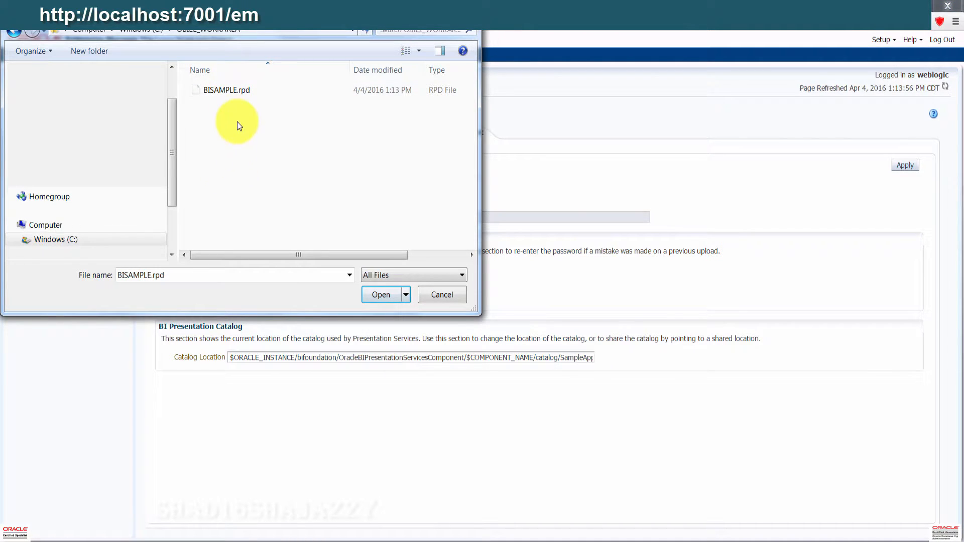
click(240, 90)
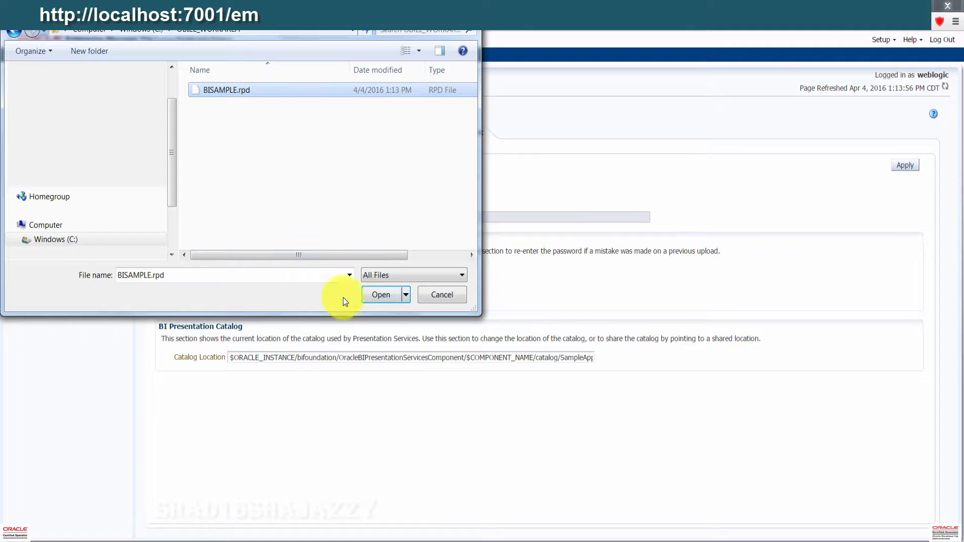
click(375, 294)
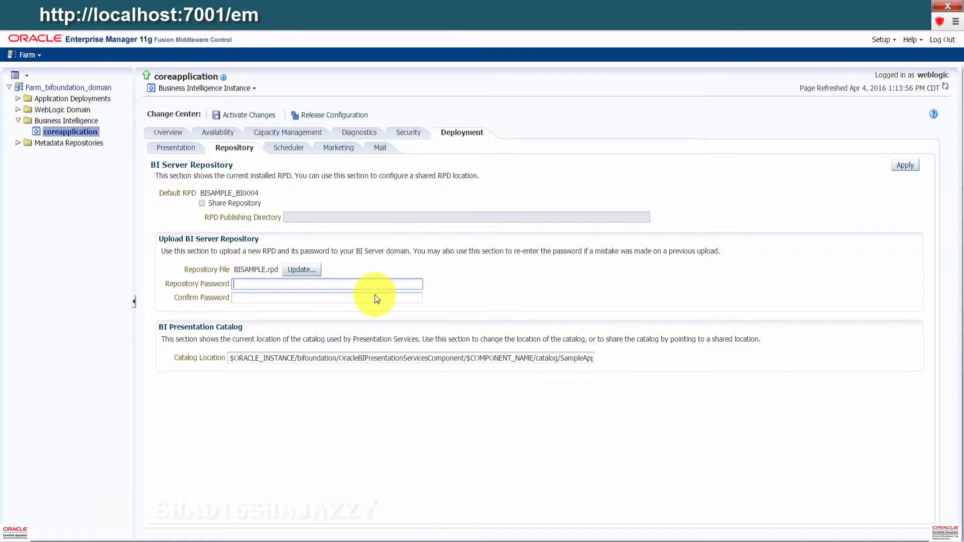
Enter and confirm the repository password, apply the upload and activate the changes.
click(352, 286)
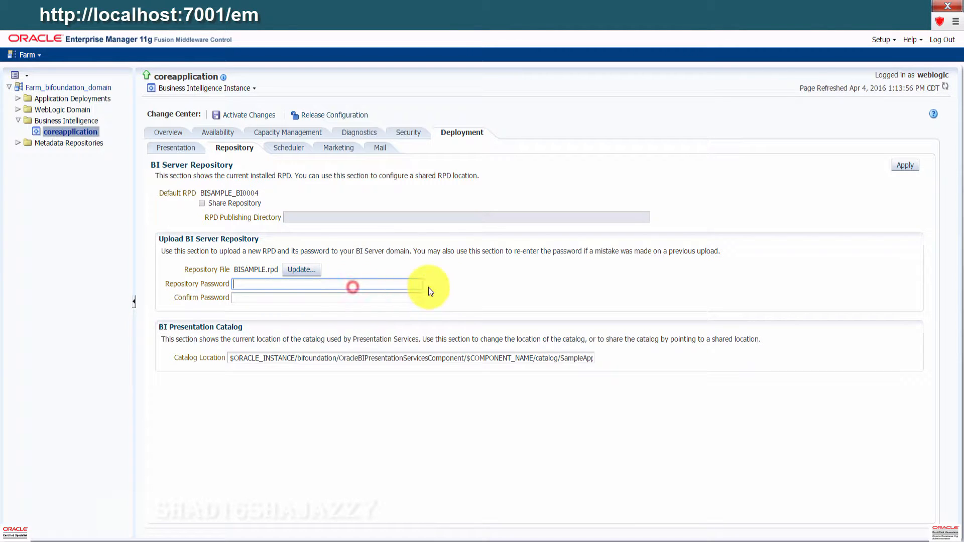
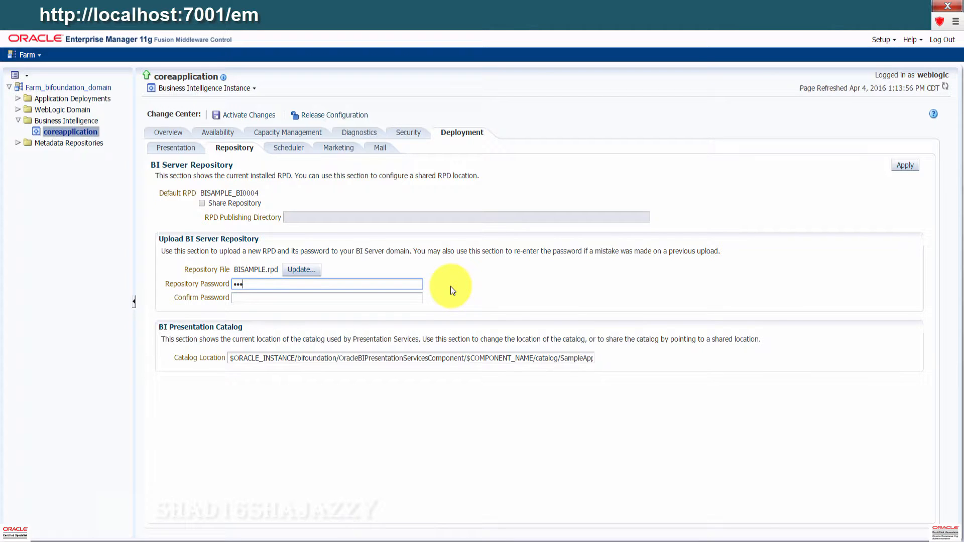
key(Tab)
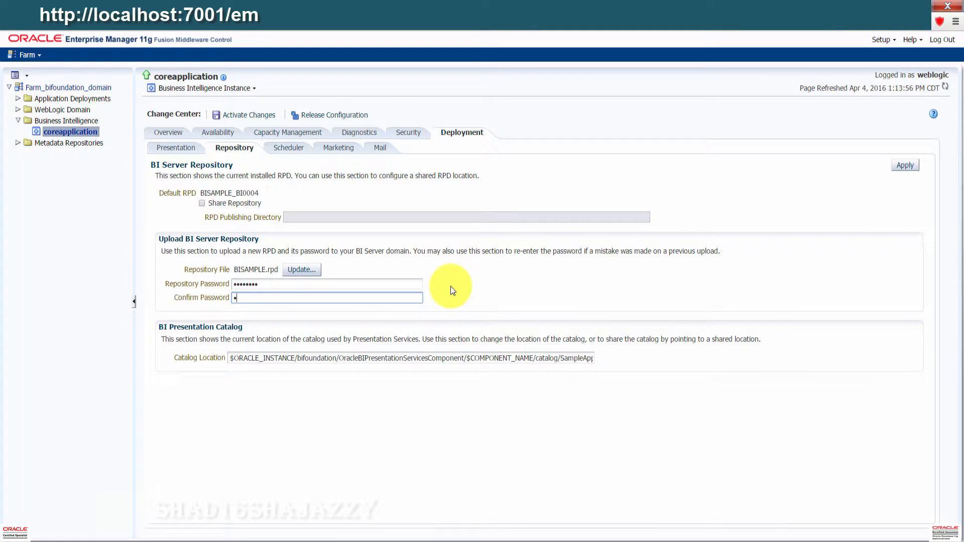
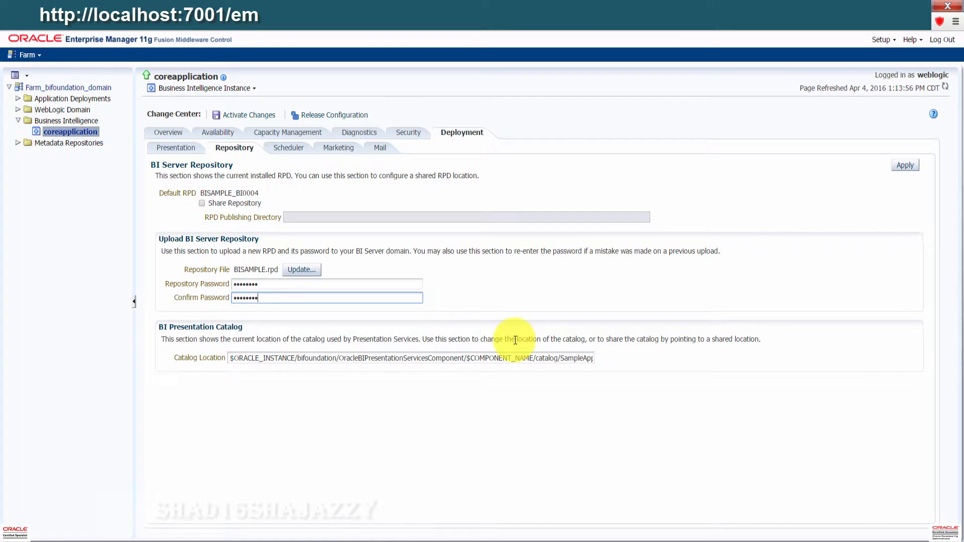
click(514, 340)
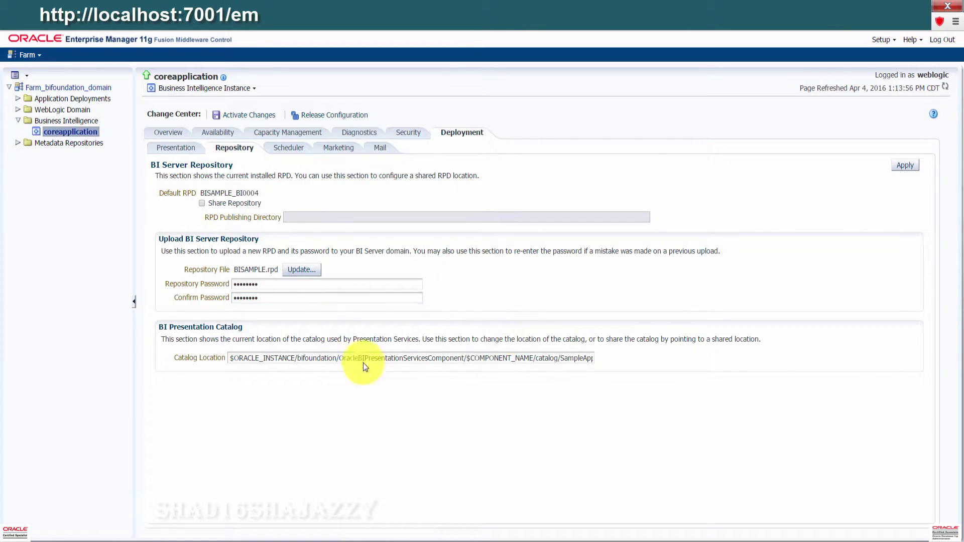
click(901, 162)
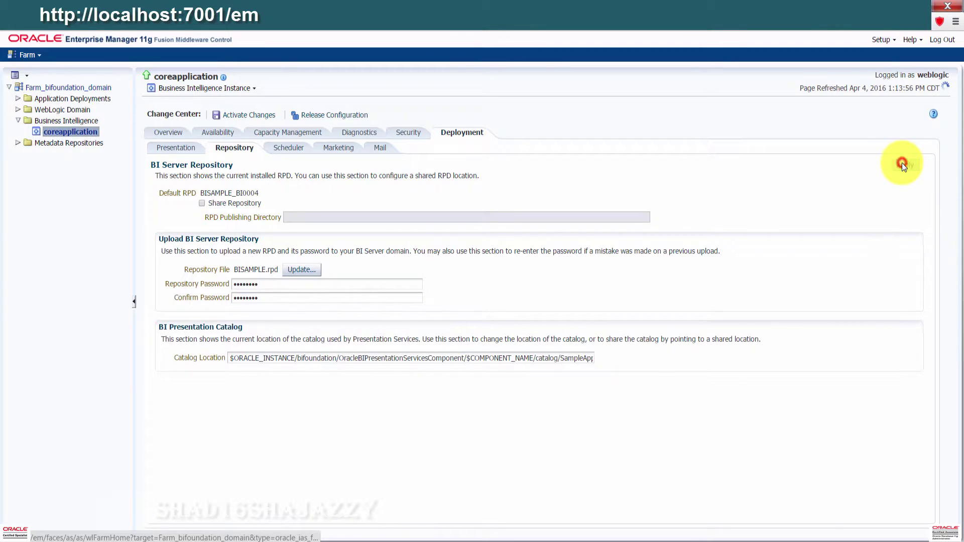
click(246, 112)
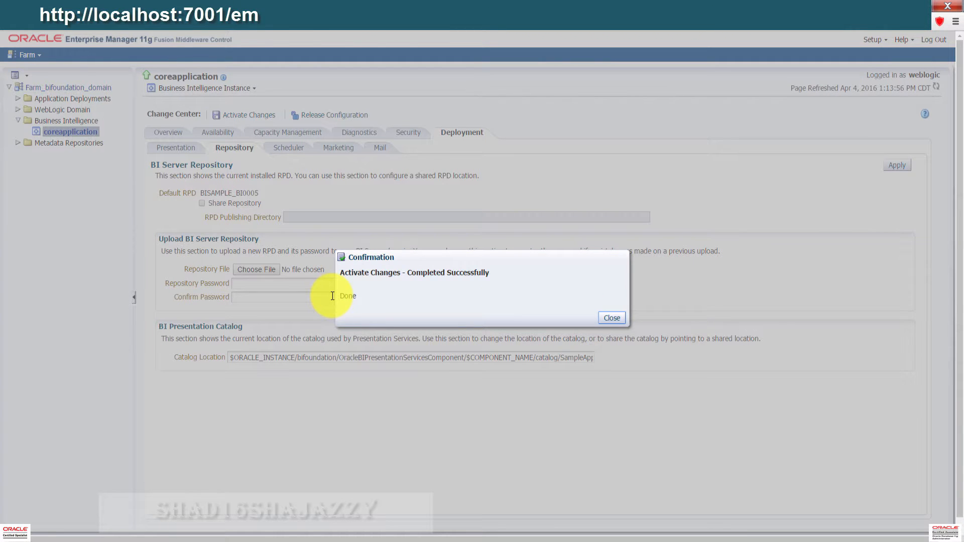
Restart all BI components to apply the new repository, then switch to the BI analytics sign-in page.
click(612, 317)
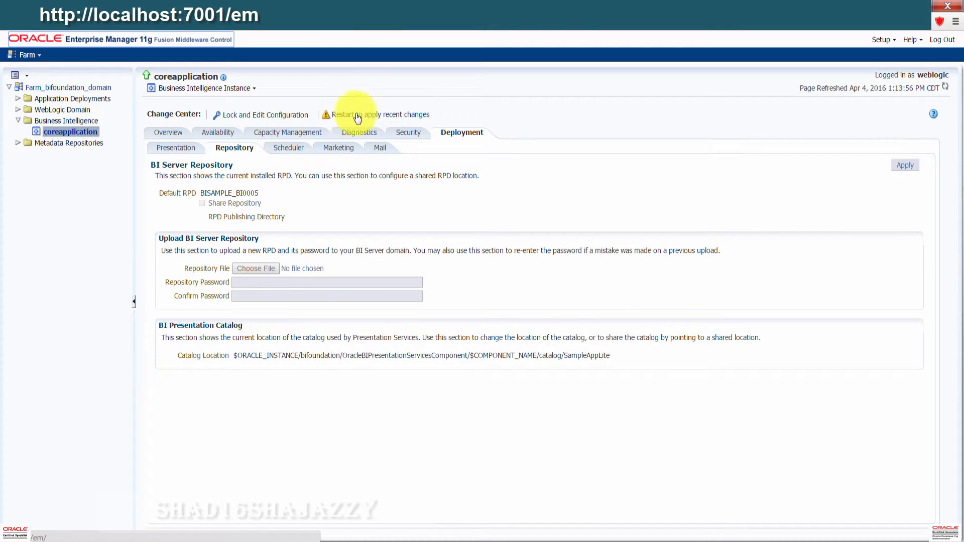
click(374, 113)
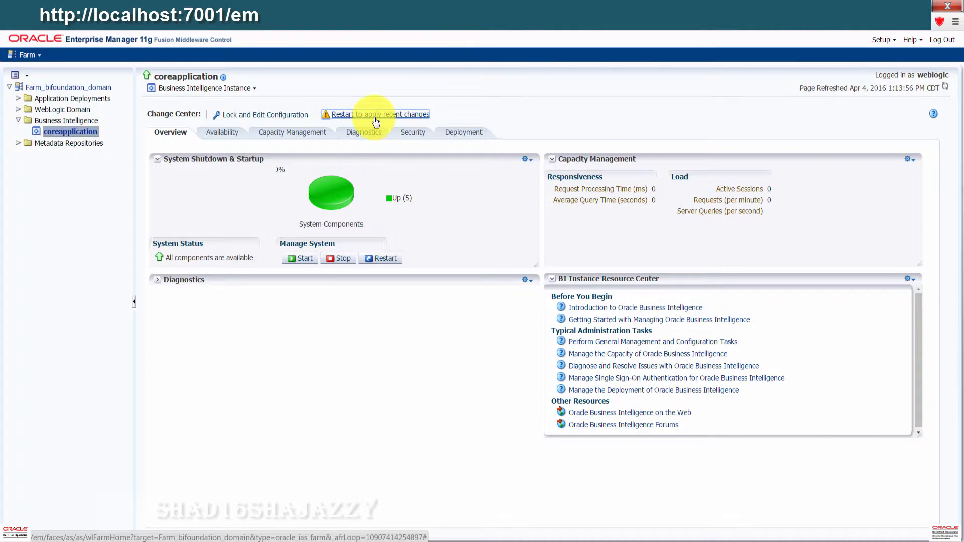
click(390, 260)
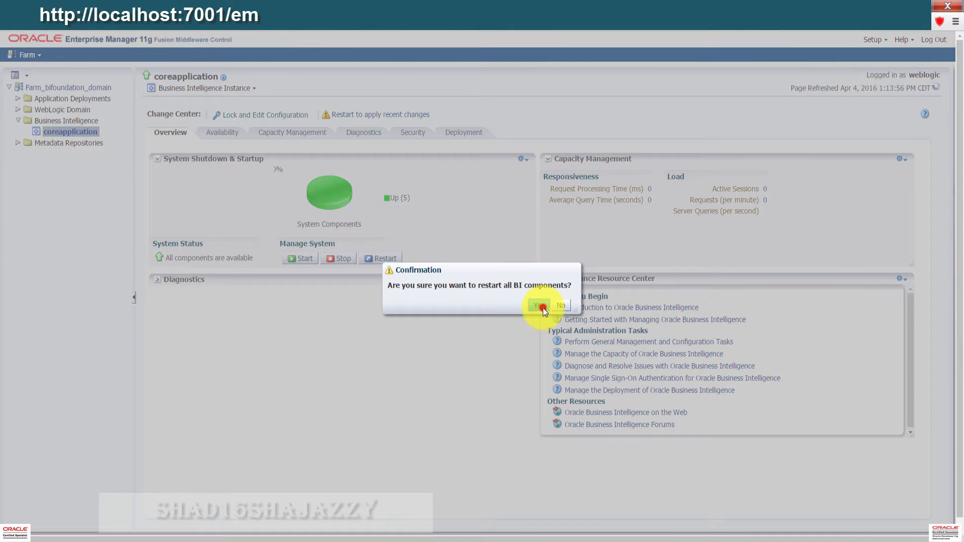
click(543, 308)
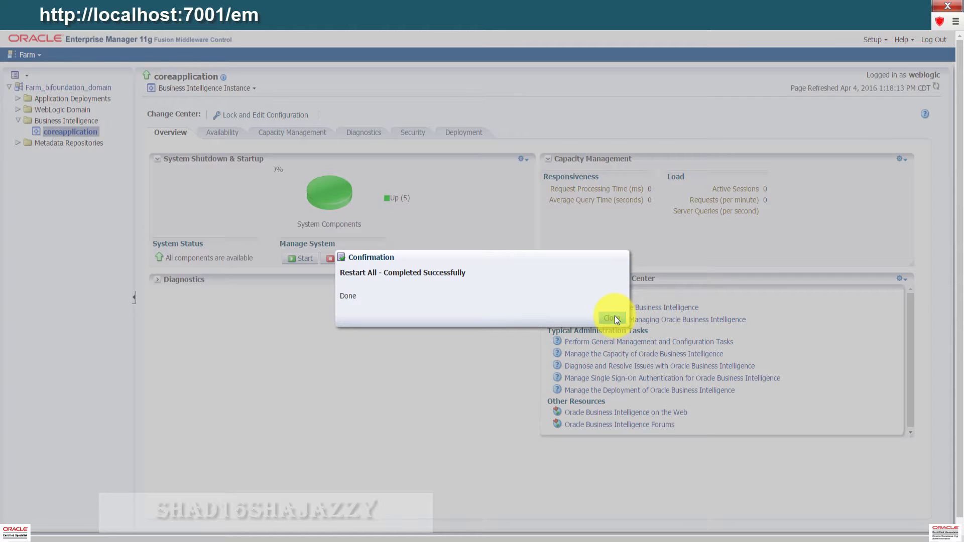
click(616, 319)
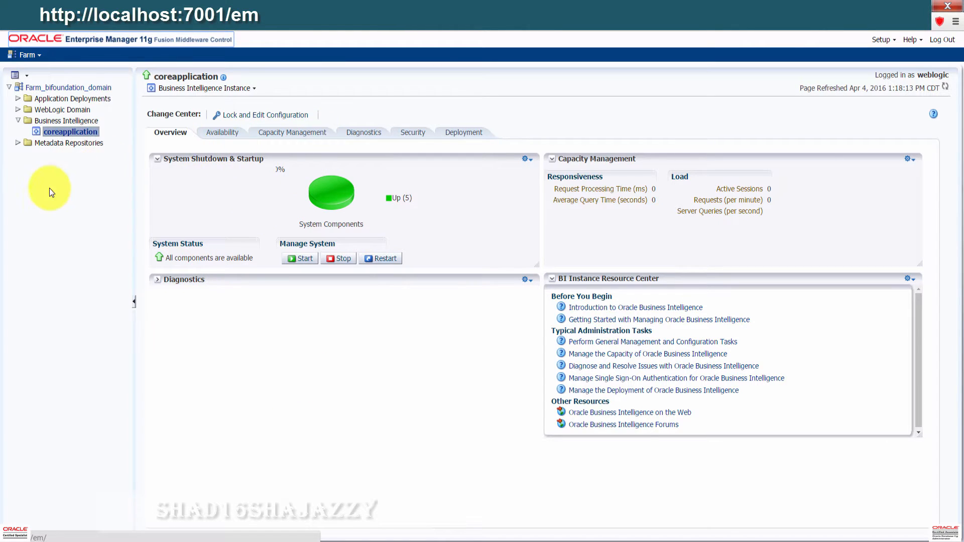
key(ctrl+Tab)
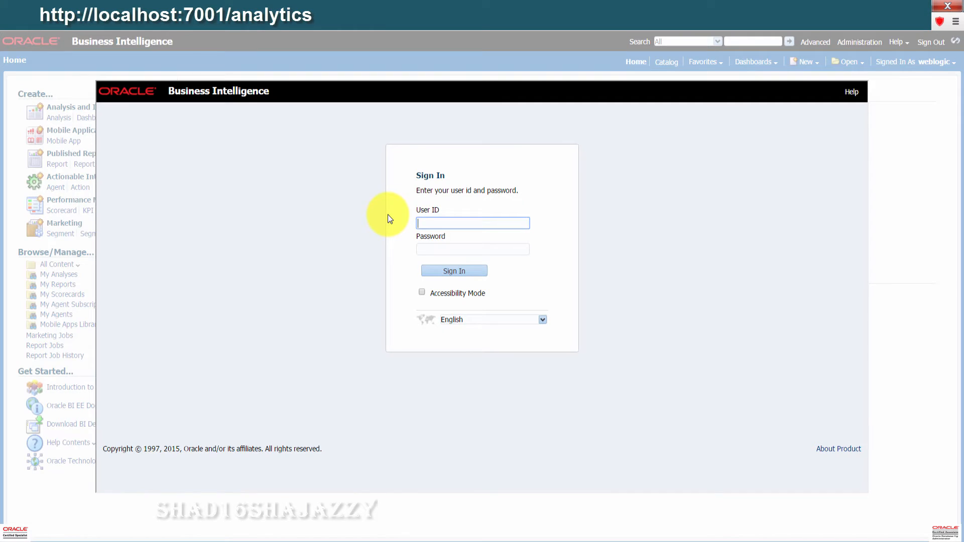
Sign in to Oracle Business Intelligence as weblogic with its password.
click(454, 223)
text(we)
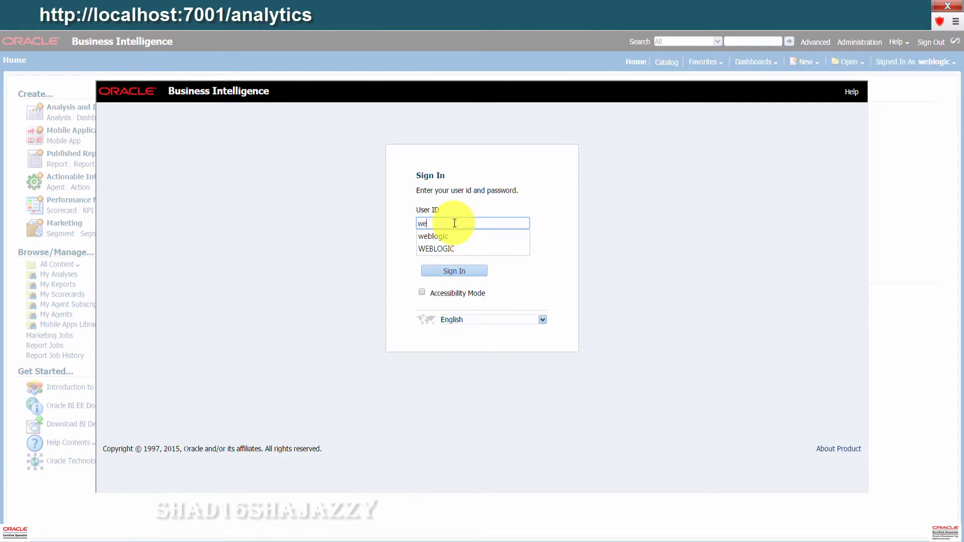
text(blogic)
key(Tab)
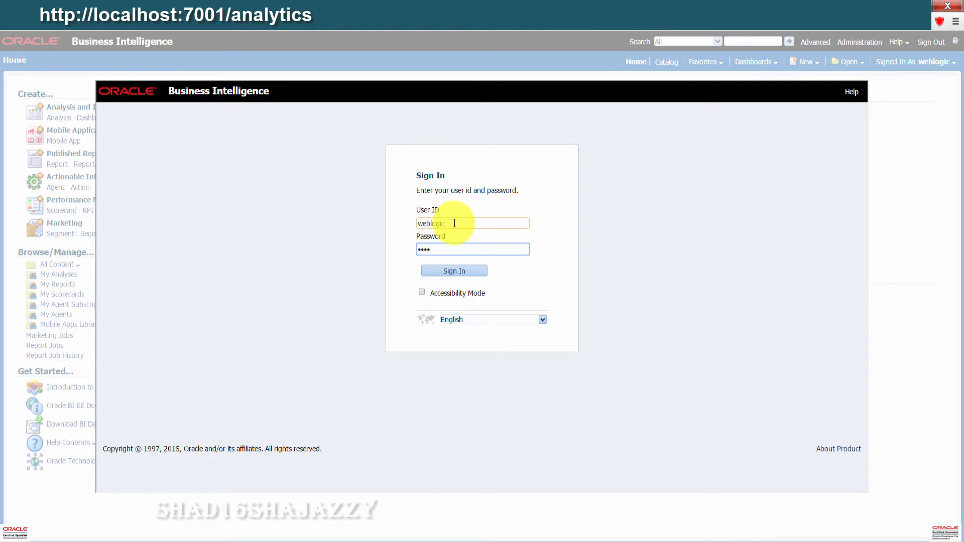
key(Return)
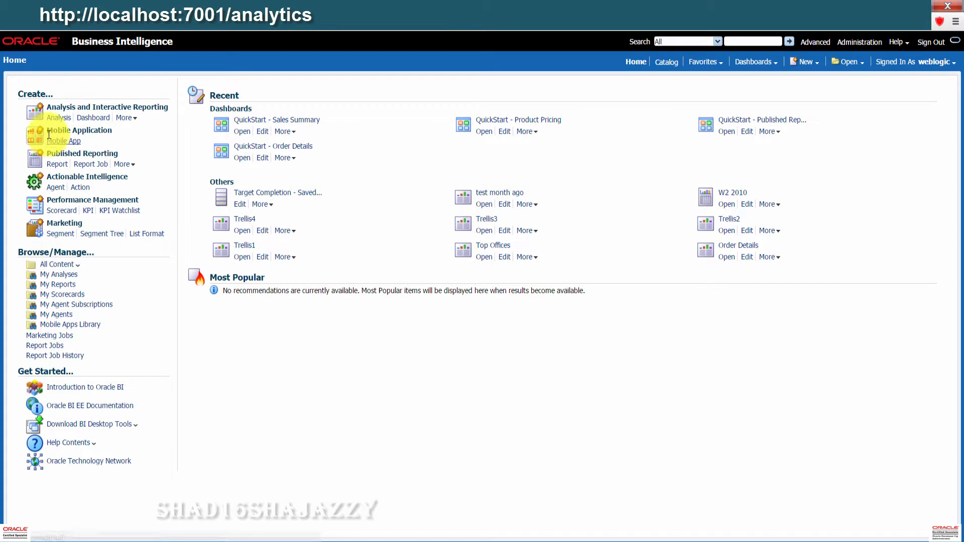
Create a Sample Sales analysis with Products > Brand and Base Facts > Revenue as columns.
click(59, 118)
click(104, 122)
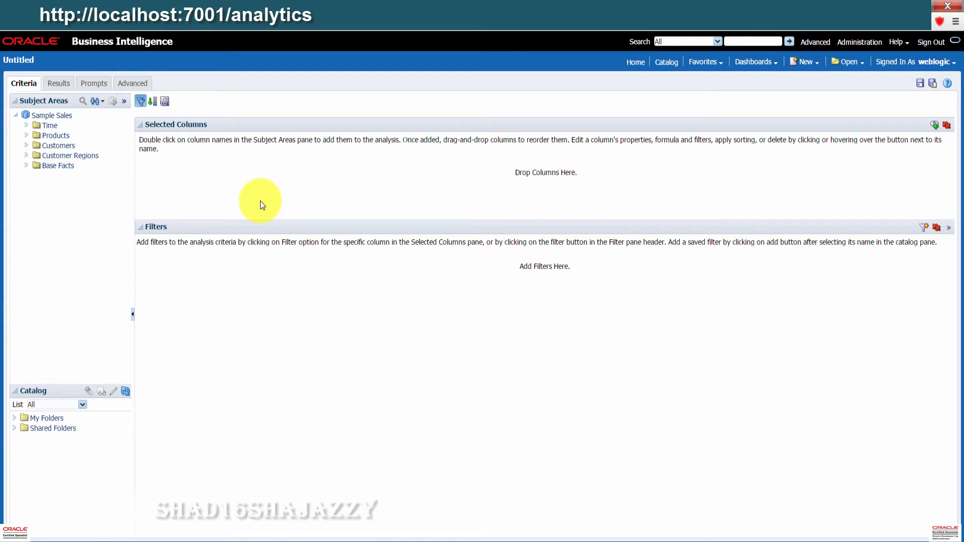
click(26, 136)
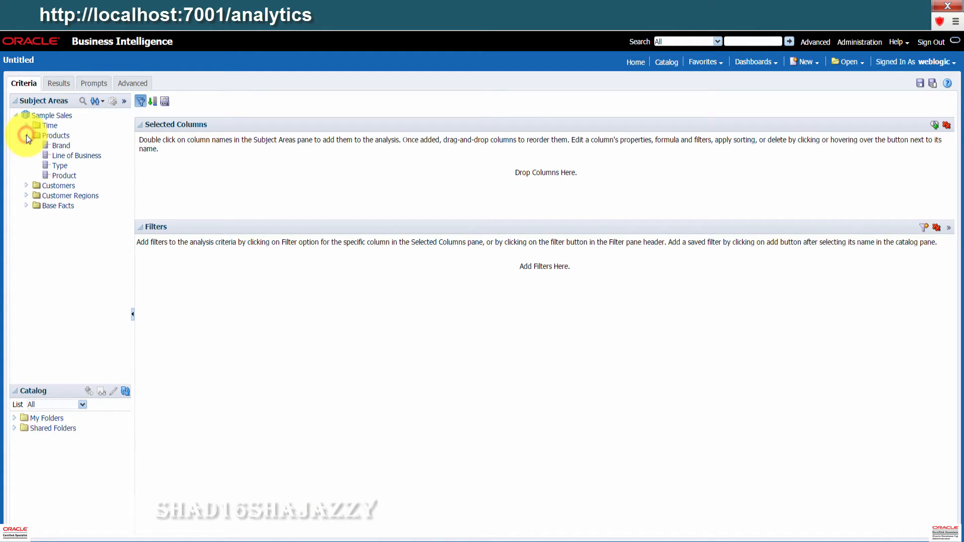
double_click(62, 148)
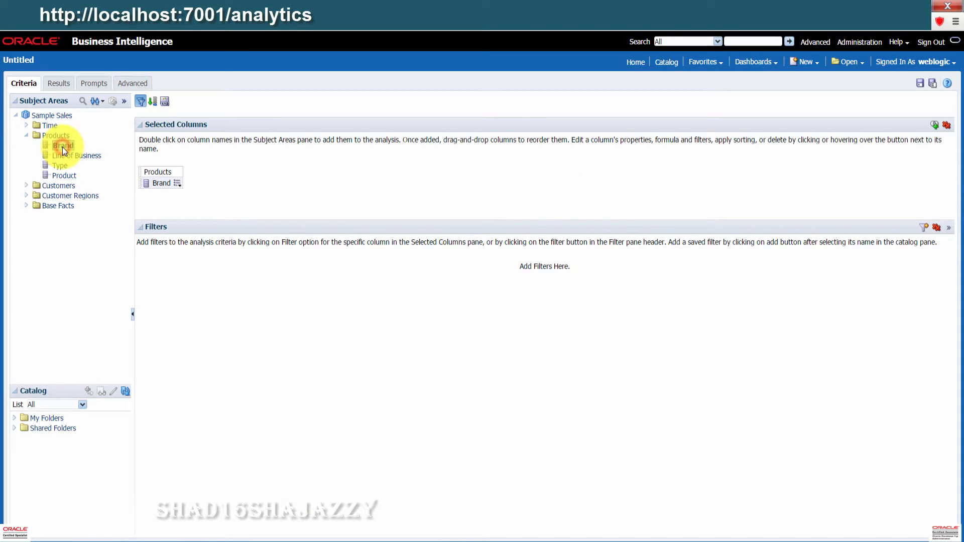
click(28, 206)
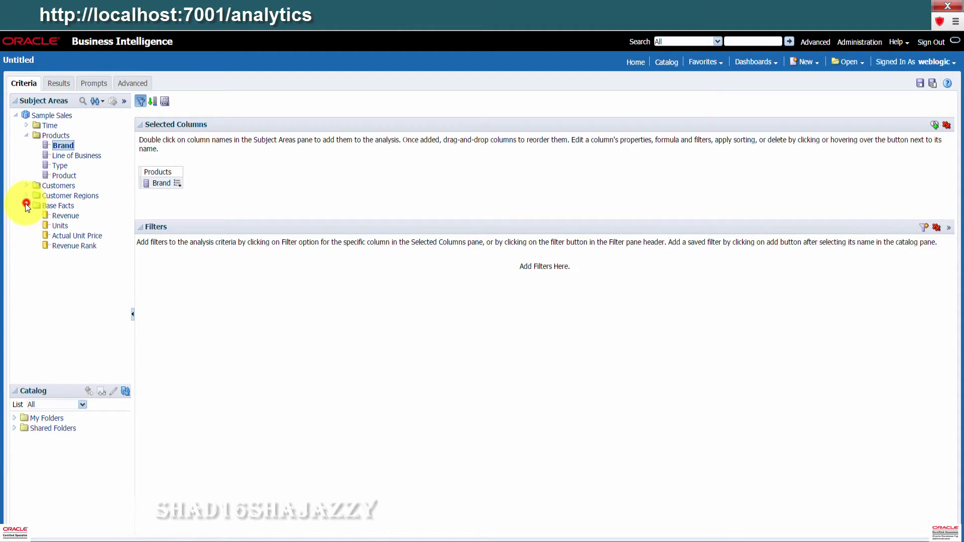
double_click(68, 216)
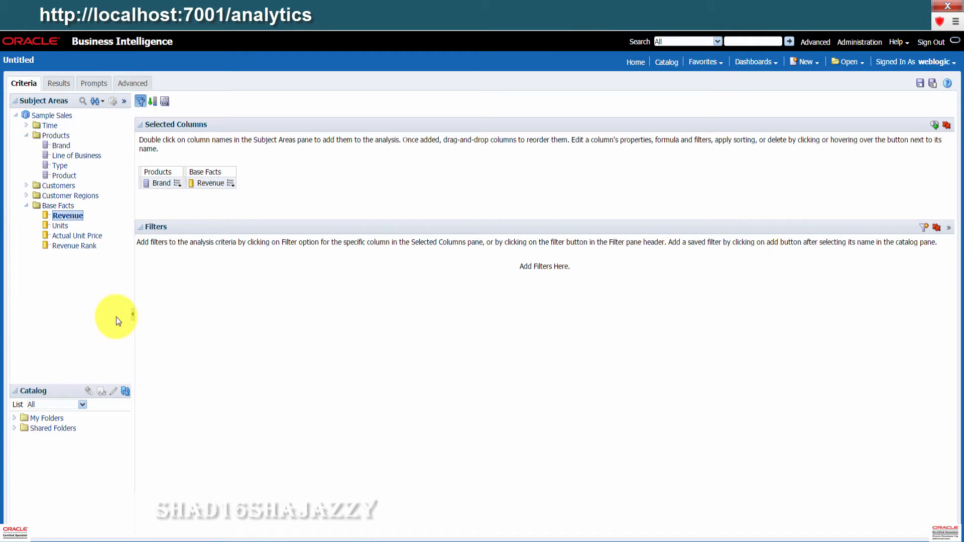
In Results, drill revenue from BizTech through Communication and Cell Phones down to products.
click(59, 83)
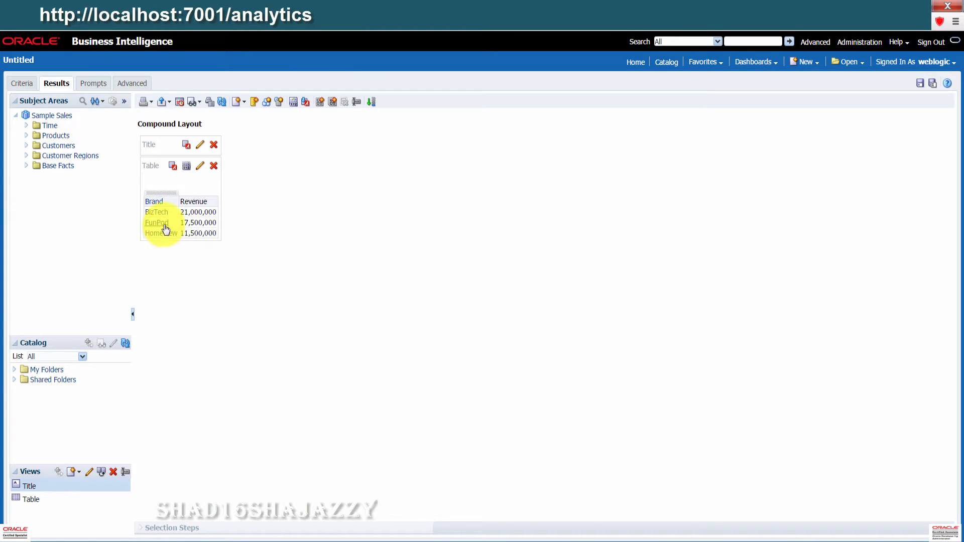
click(157, 212)
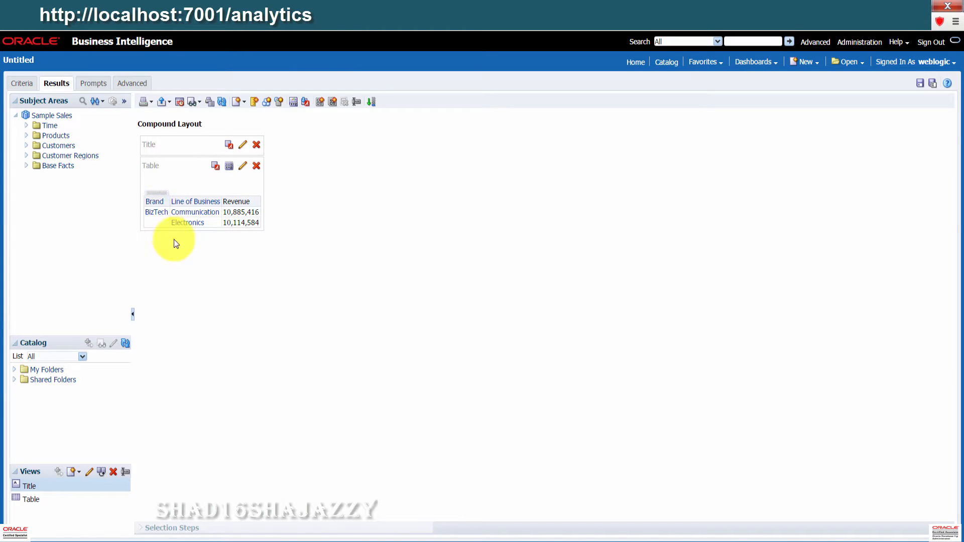
click(192, 213)
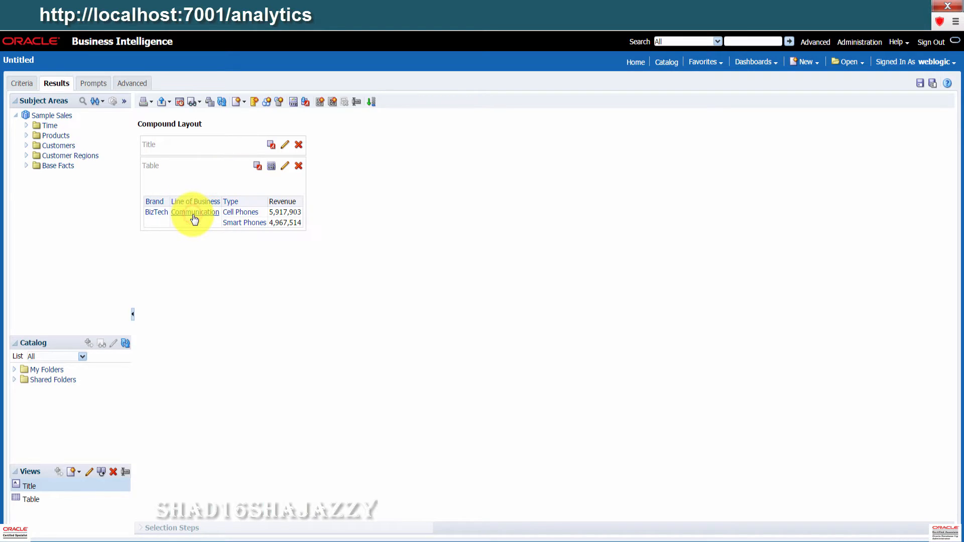
click(236, 213)
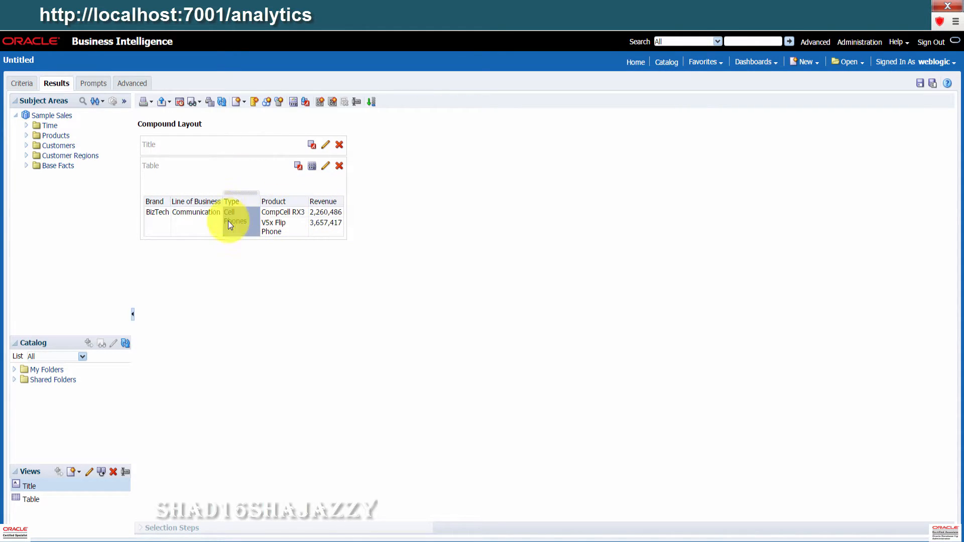
click(150, 212)
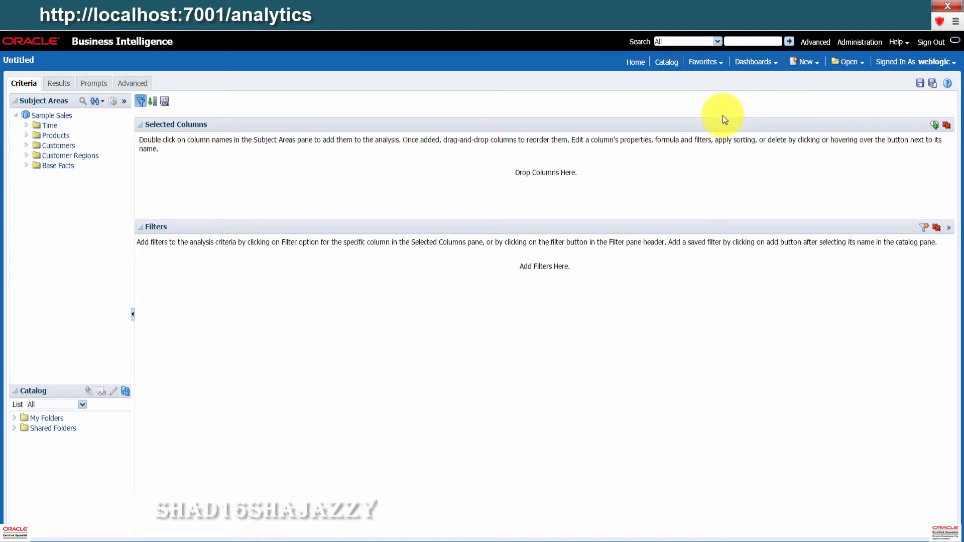
Add Time > Per Name Year and Base Facts > Revenue as the analysis columns.
click(27, 126)
double_click(75, 136)
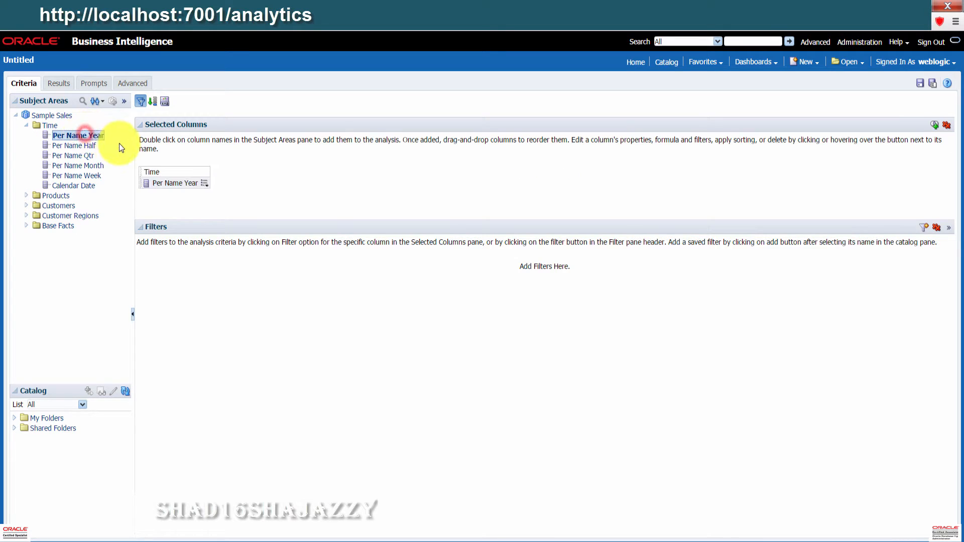
click(26, 225)
double_click(69, 235)
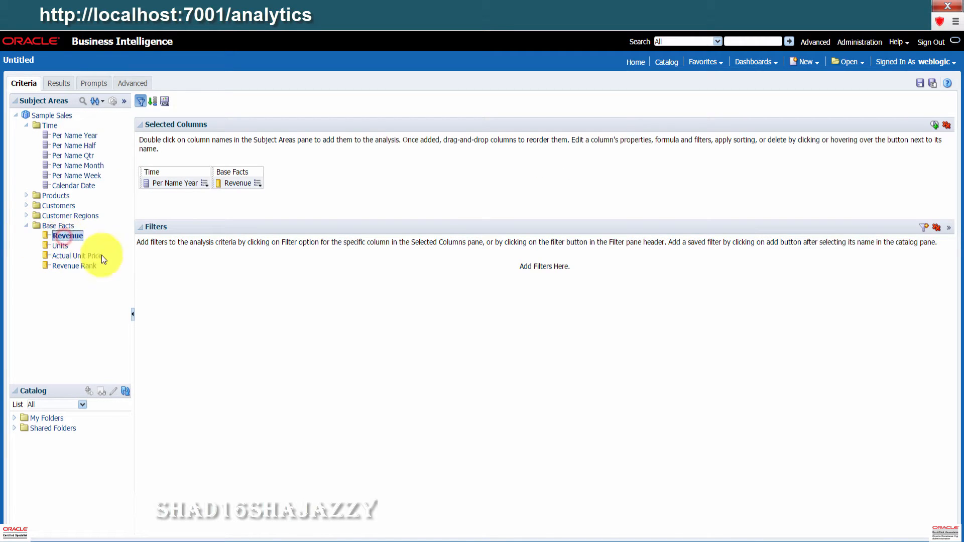
In Results, drill 2008 revenue through half-year, Q1, first month and Week 01 down to dates.
click(59, 83)
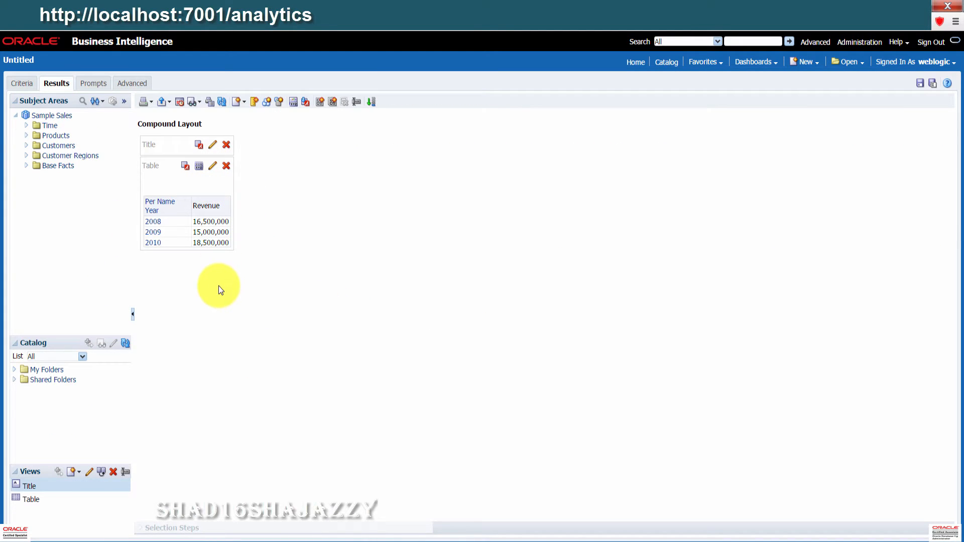
click(154, 212)
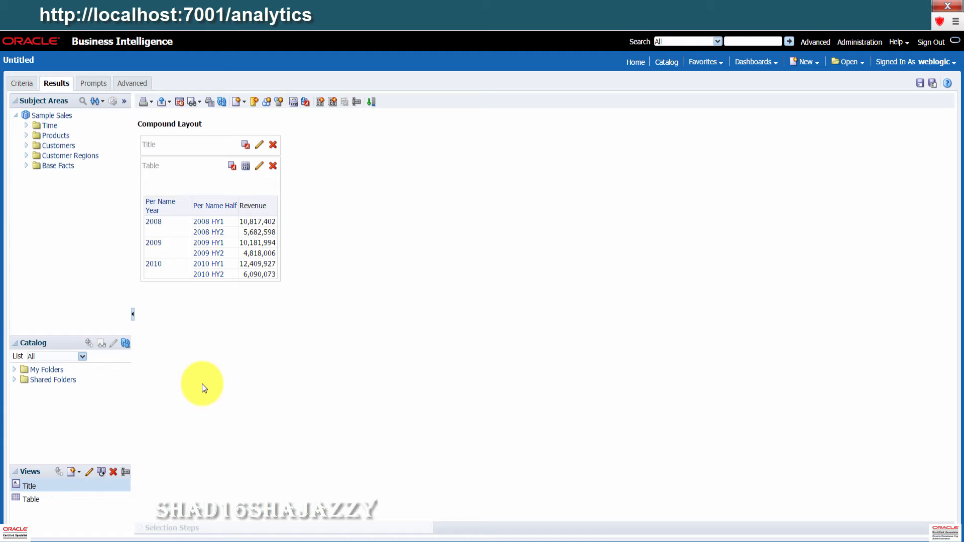
click(153, 222)
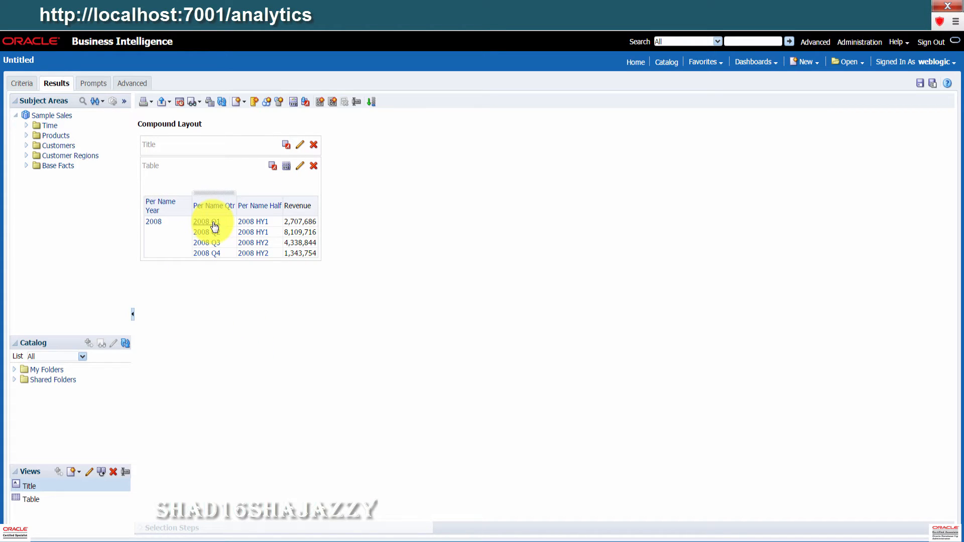
click(206, 221)
mouse_move(253, 205)
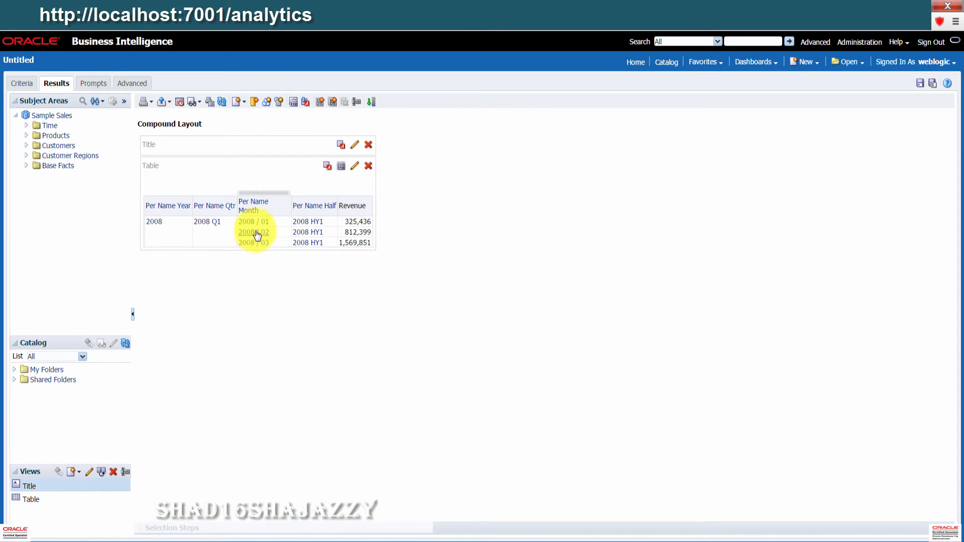
click(247, 220)
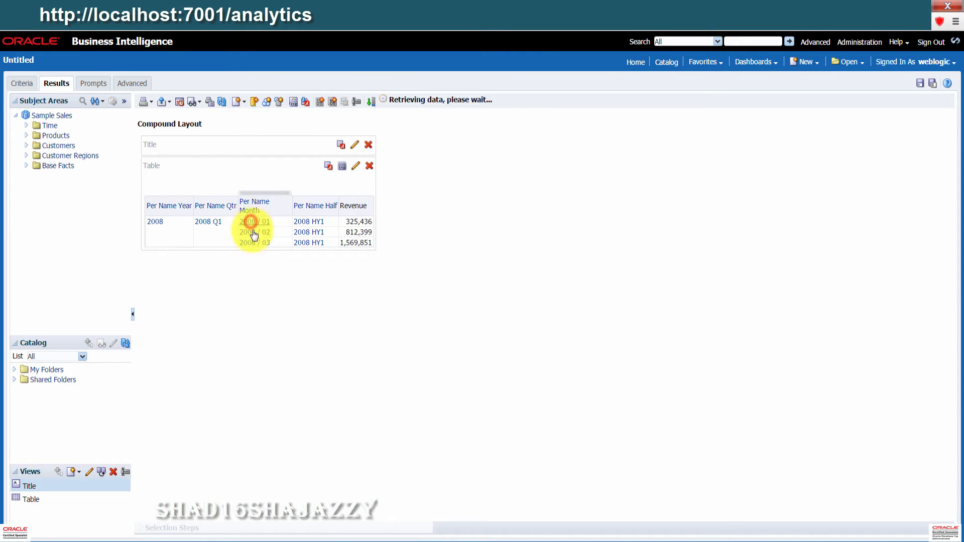
click(315, 222)
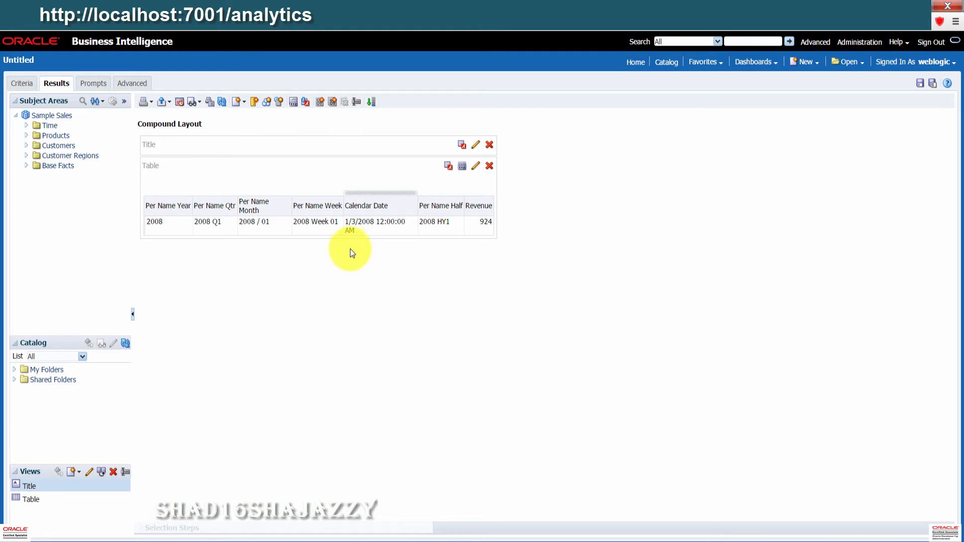
Go back level by level from daily detail to the 2008–2010 yearly revenue totals.
right_click(214, 302)
click(235, 312)
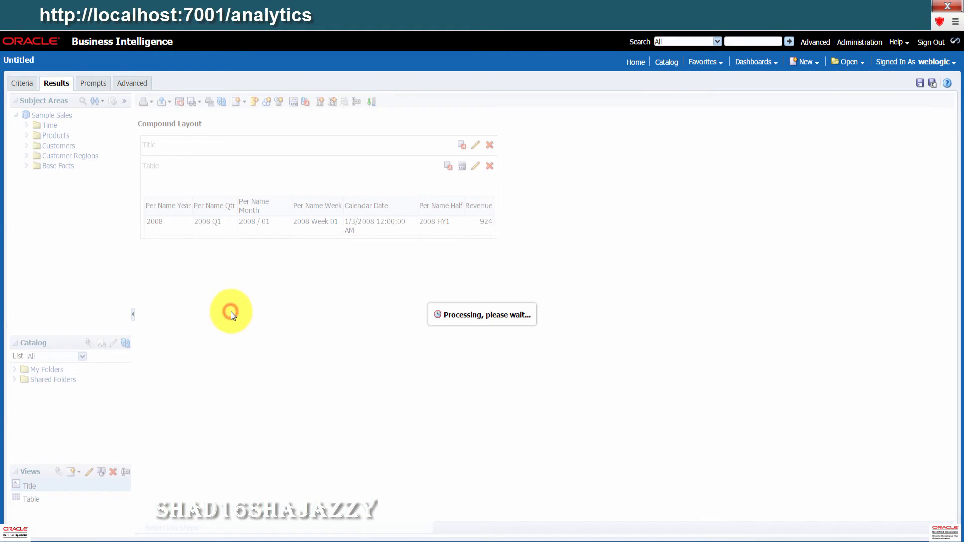
right_click(246, 311)
click(301, 312)
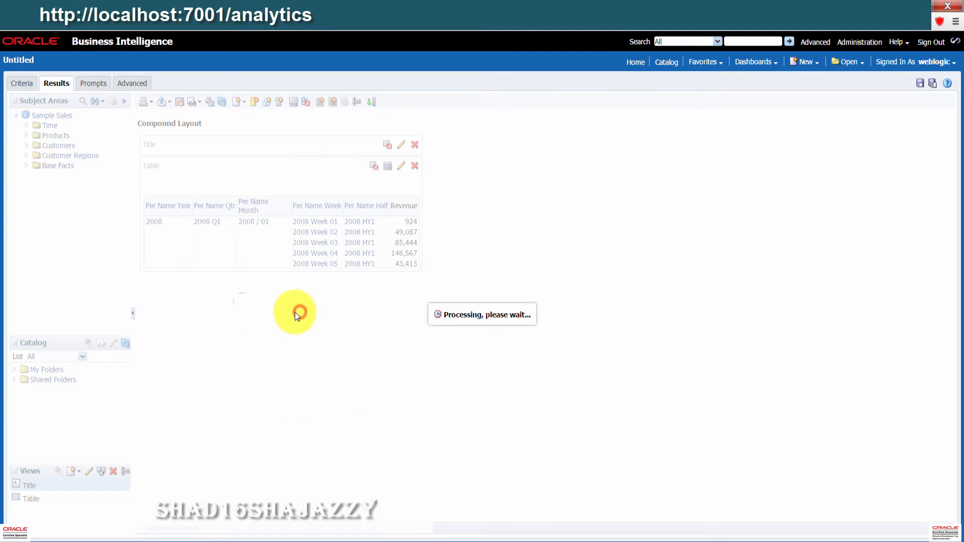
right_click(291, 313)
click(314, 322)
right_click(331, 301)
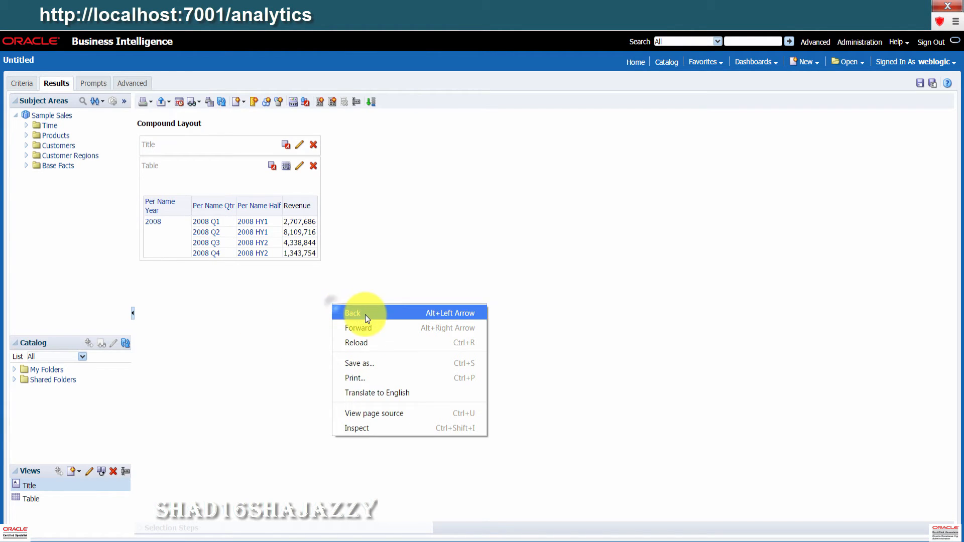
click(365, 315)
right_click(337, 316)
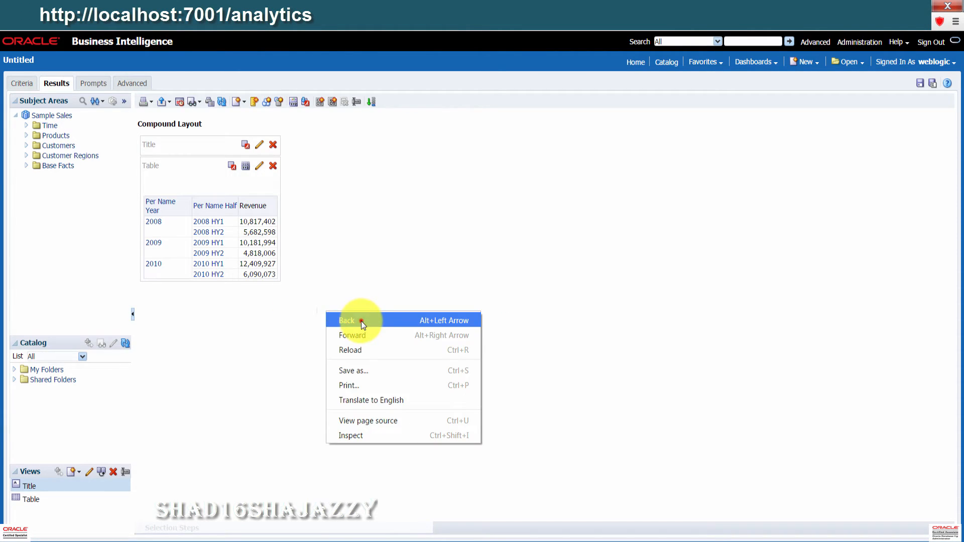
click(361, 322)
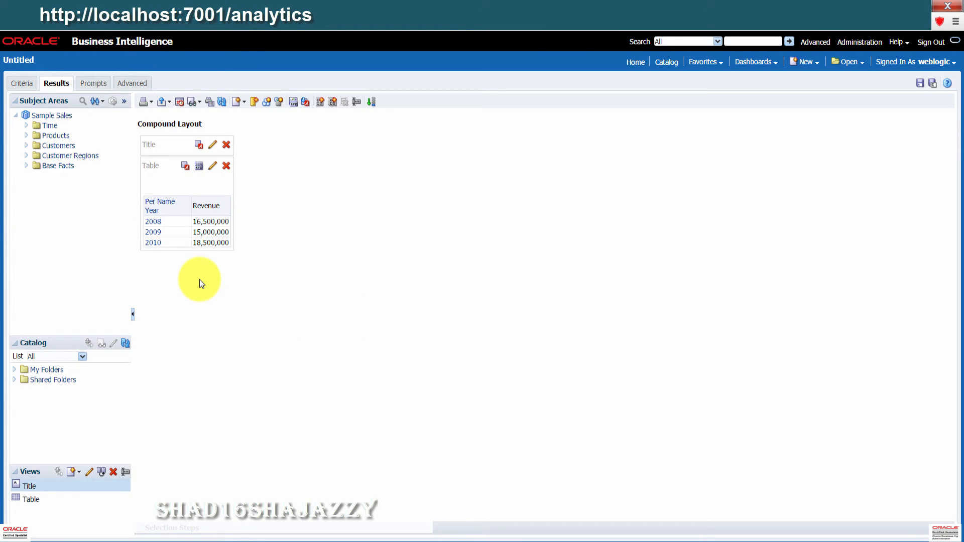
Start a new Sample Sales analysis, discarding the unsaved one.
click(817, 62)
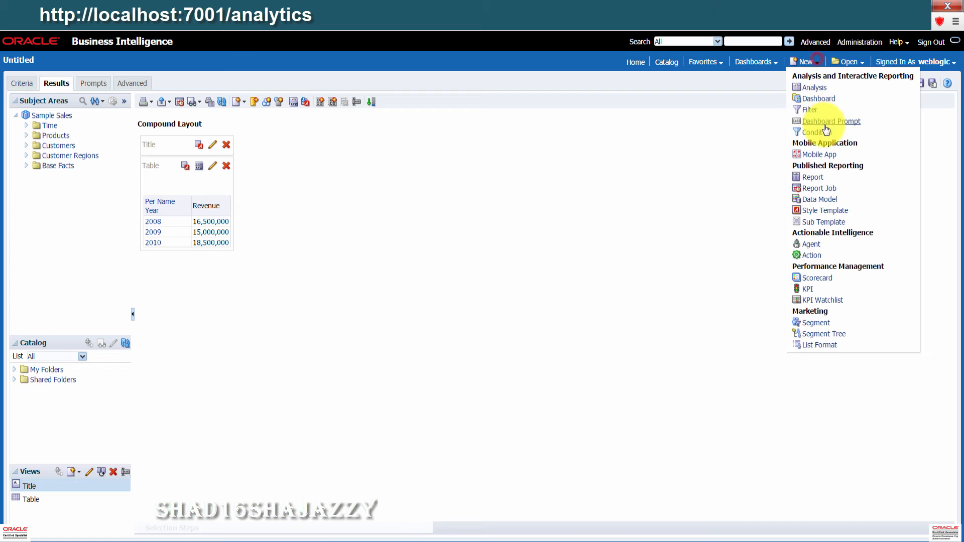
click(813, 92)
click(811, 93)
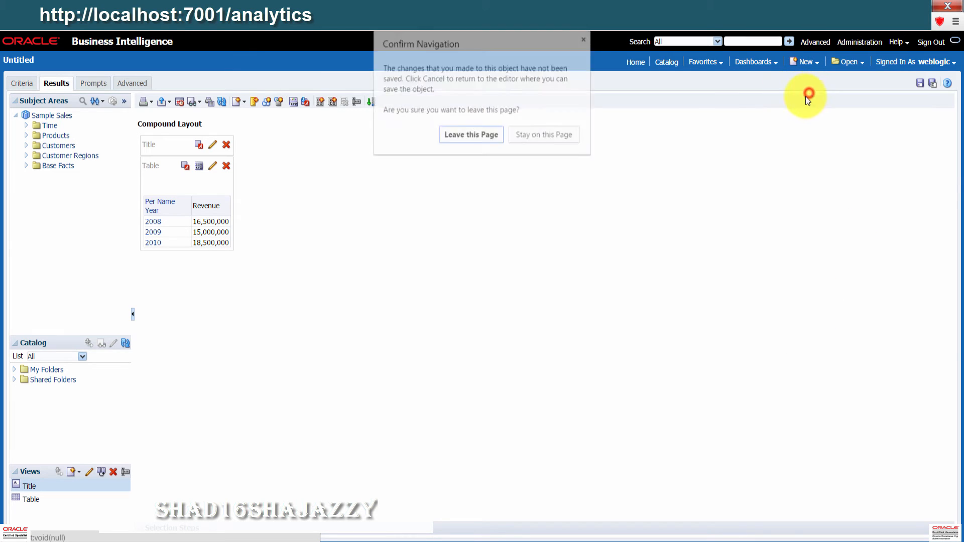
click(442, 134)
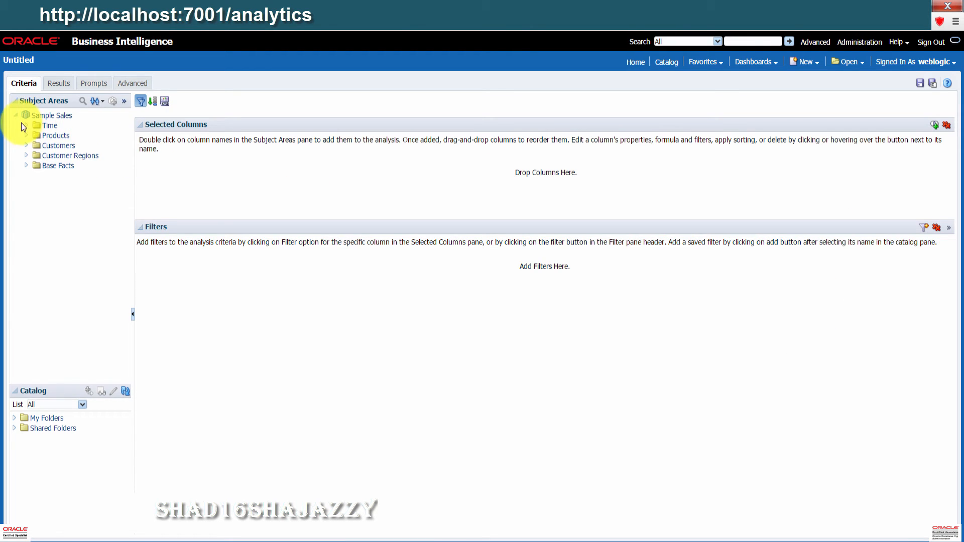
Add Customer Regions > Region and Base Facts > Revenue as the analysis columns.
click(25, 146)
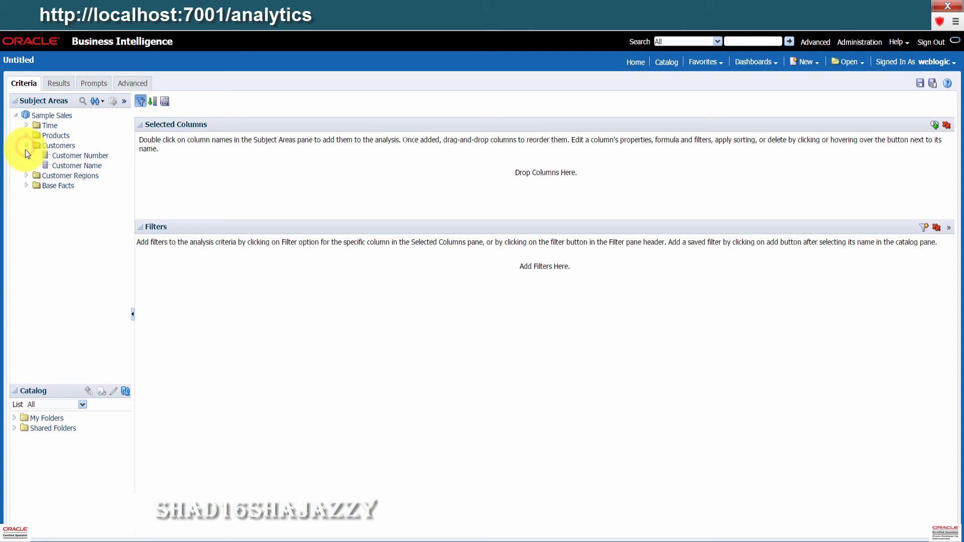
click(26, 175)
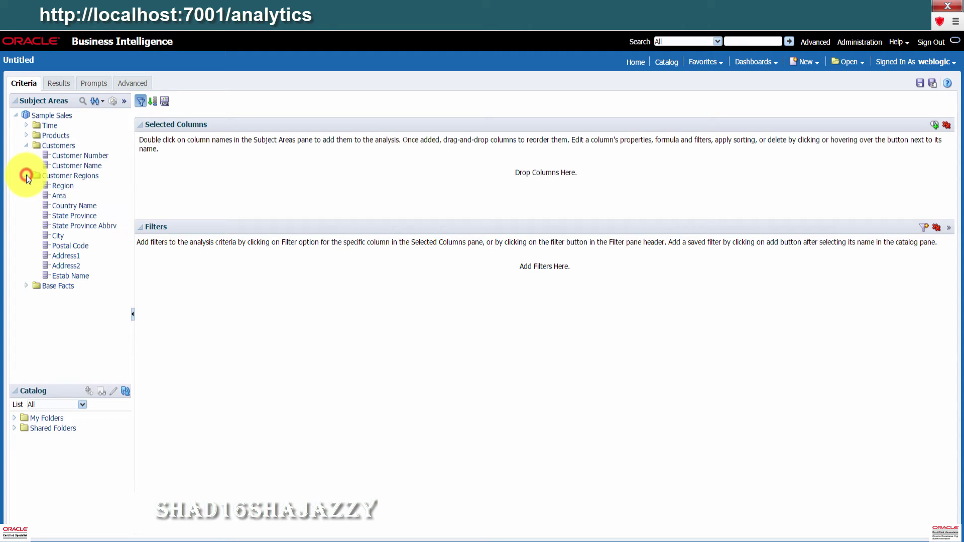
double_click(63, 186)
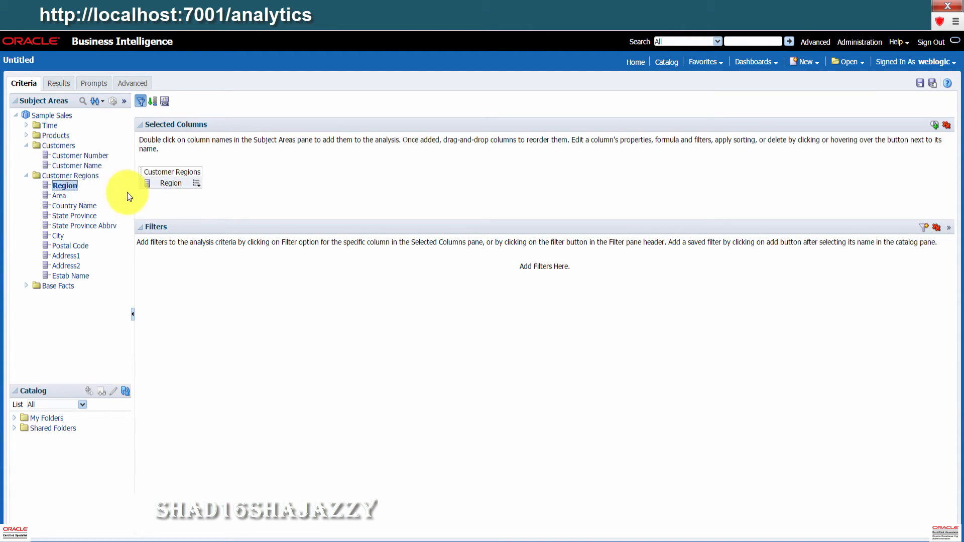
click(27, 286)
double_click(67, 296)
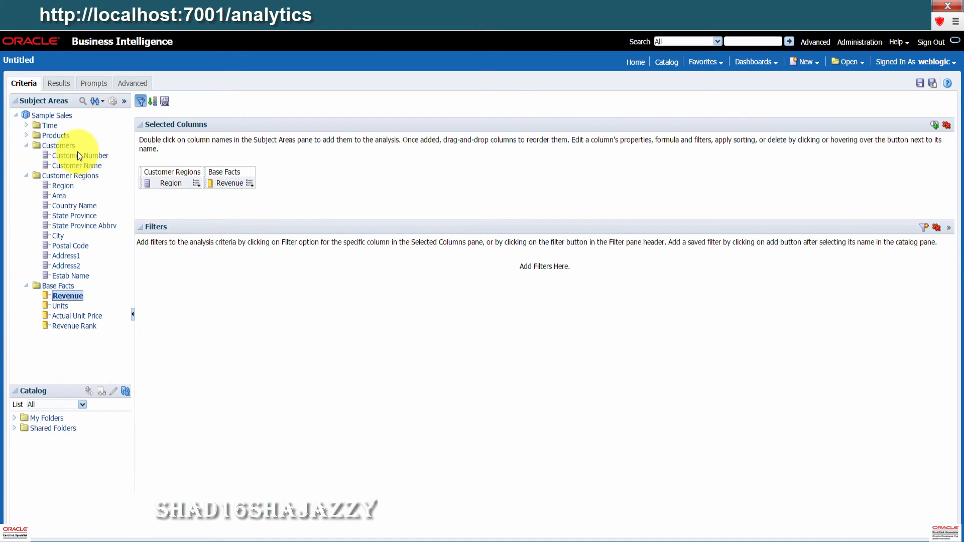
In Results, drill region revenue from APAC through East down to Japan's state provinces.
click(59, 84)
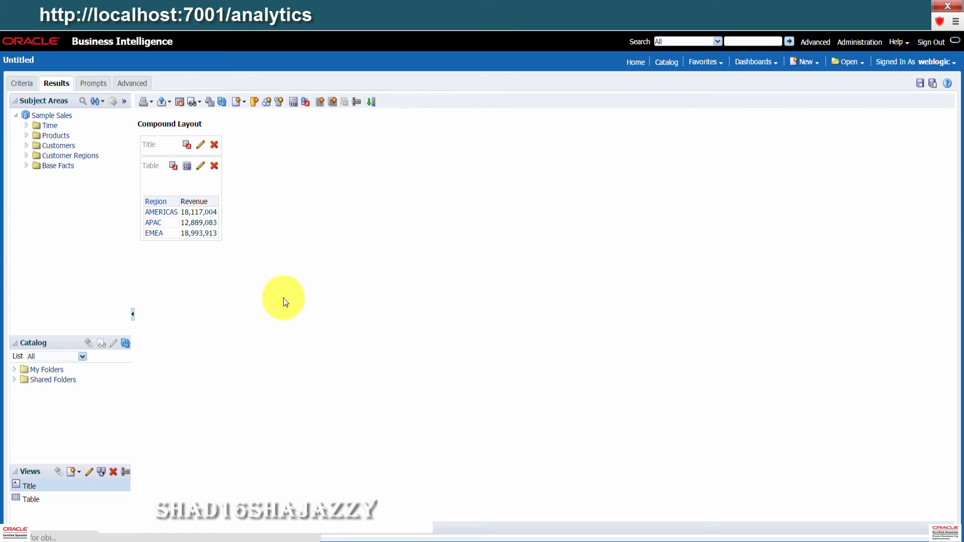
click(153, 224)
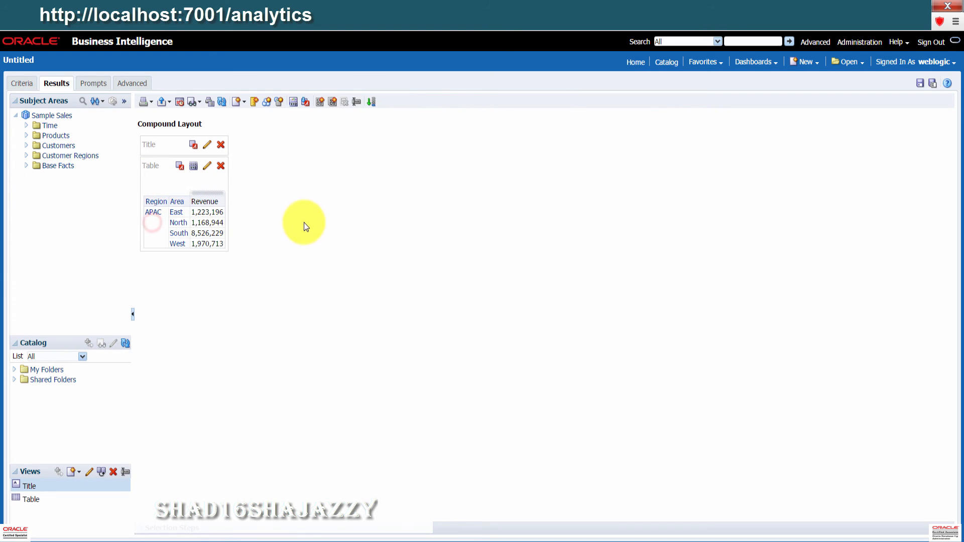
click(178, 213)
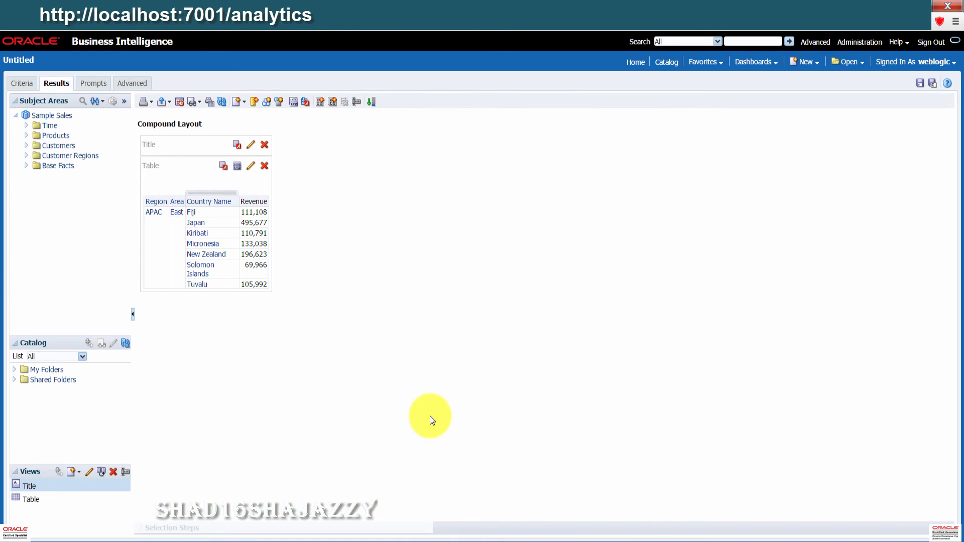
click(196, 222)
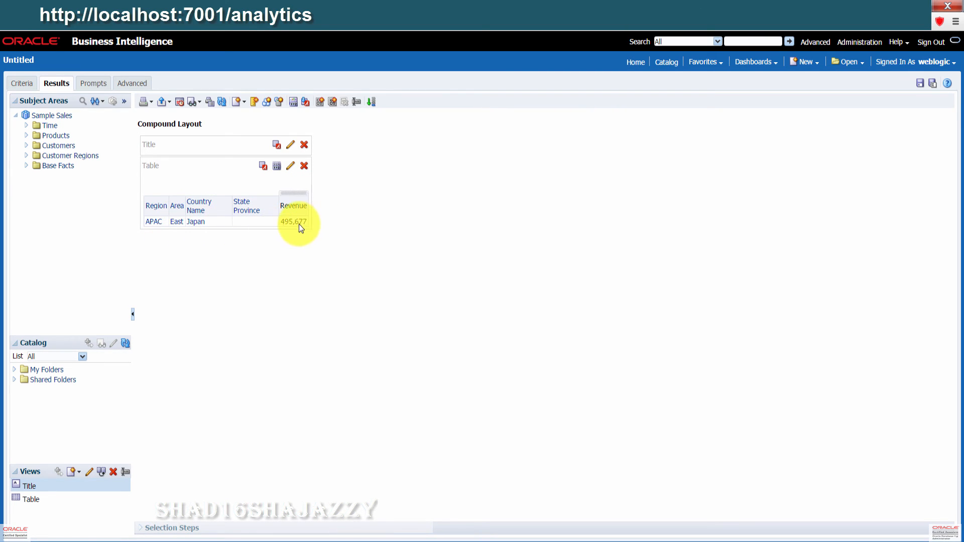
Go back level by level to the AMERICAS, APAC and EMEA revenue totals.
right_click(260, 264)
click(334, 280)
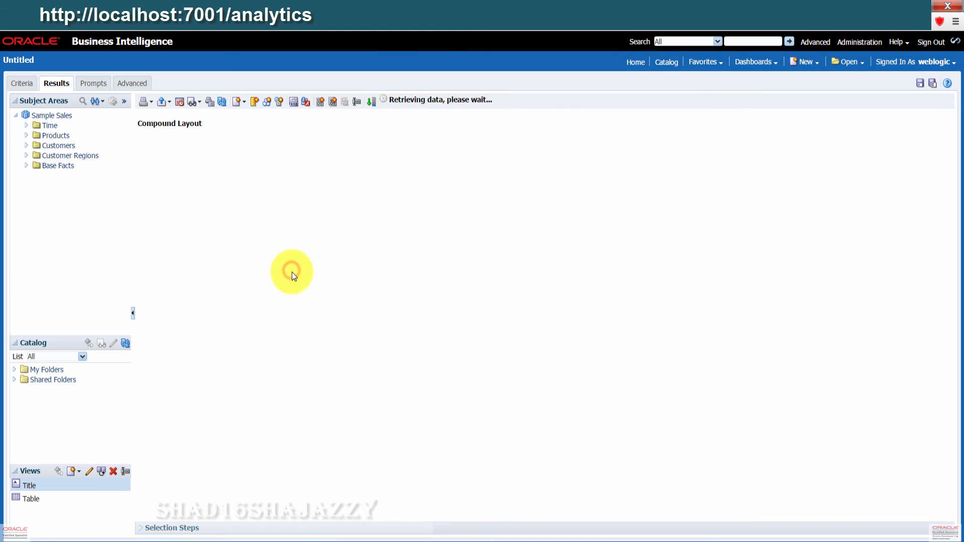
right_click(238, 328)
click(301, 337)
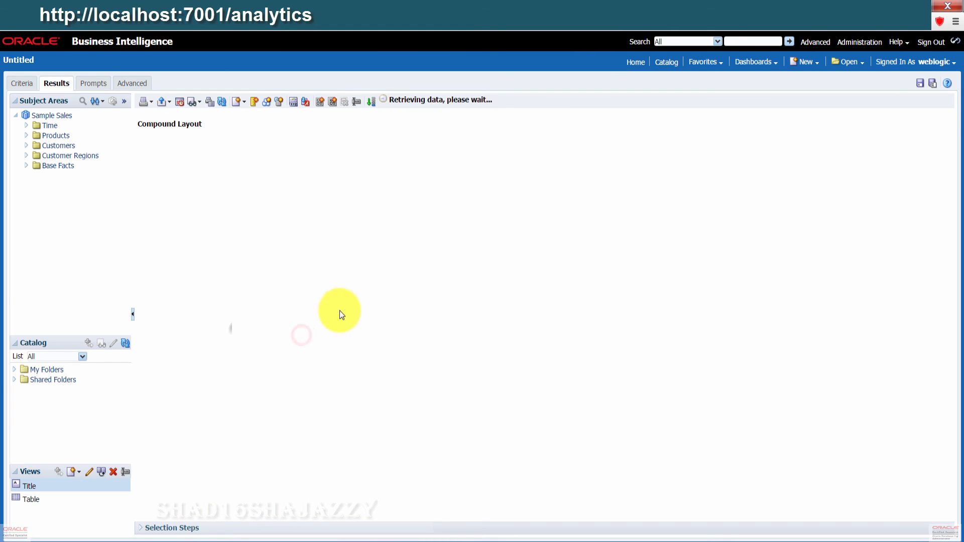
right_click(189, 272)
click(246, 284)
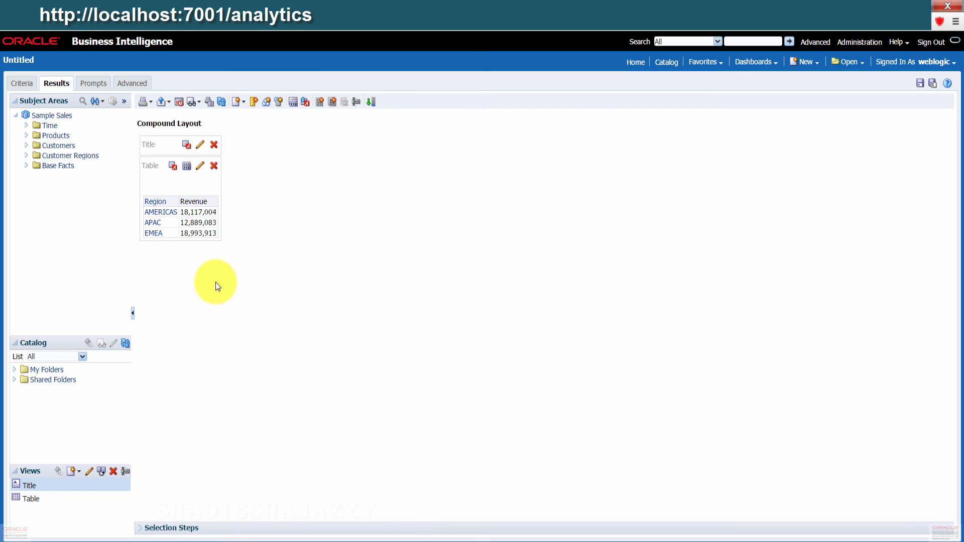